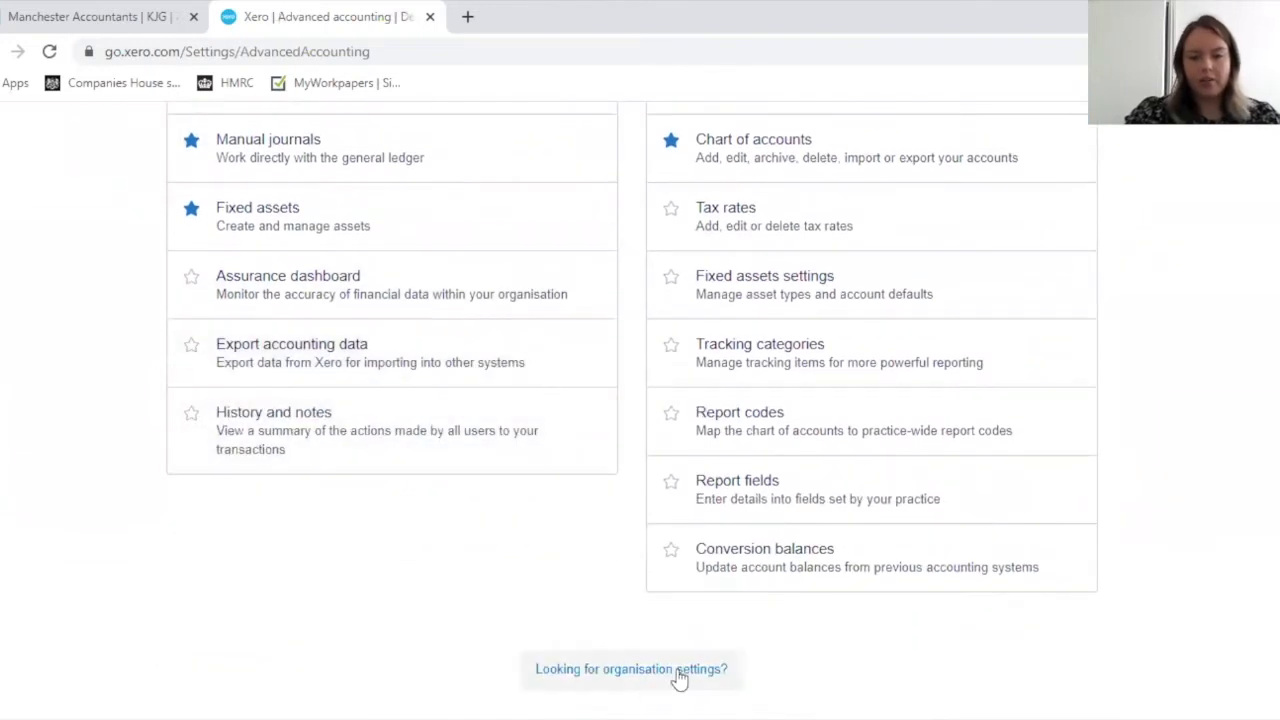
Step: Open the invoice reminders page from the invoice settings in the organisation settings
{"action": "left_click", "coordinate": [638, 670]}
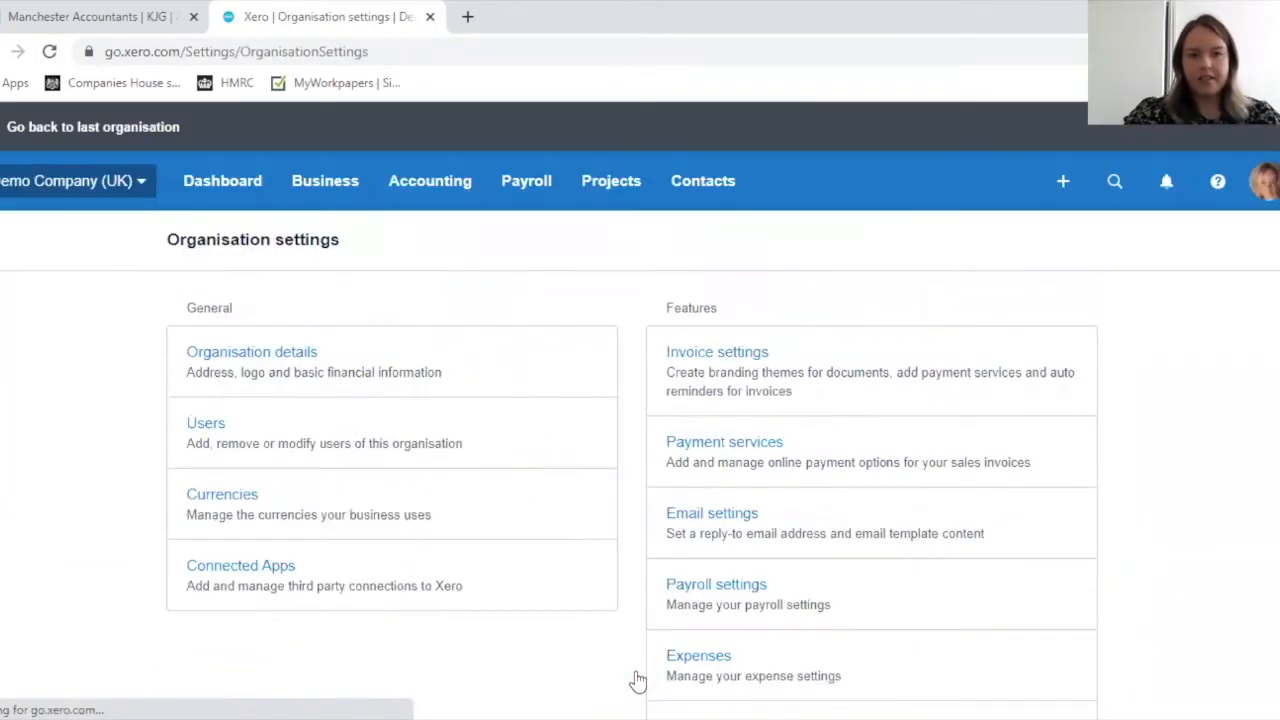
{"action": "scroll", "coordinate": [631, 678], "scroll_direction": "down", "scroll_amount": 1}
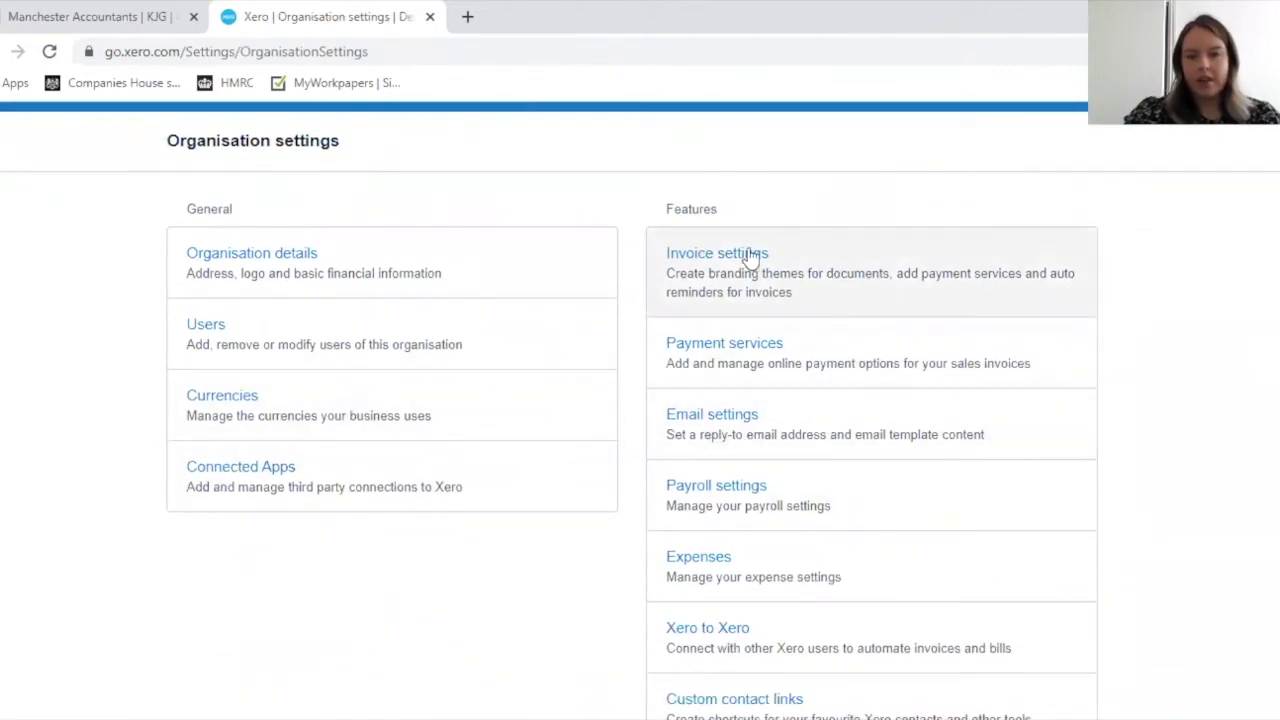
{"action": "left_click", "coordinate": [688, 269]}
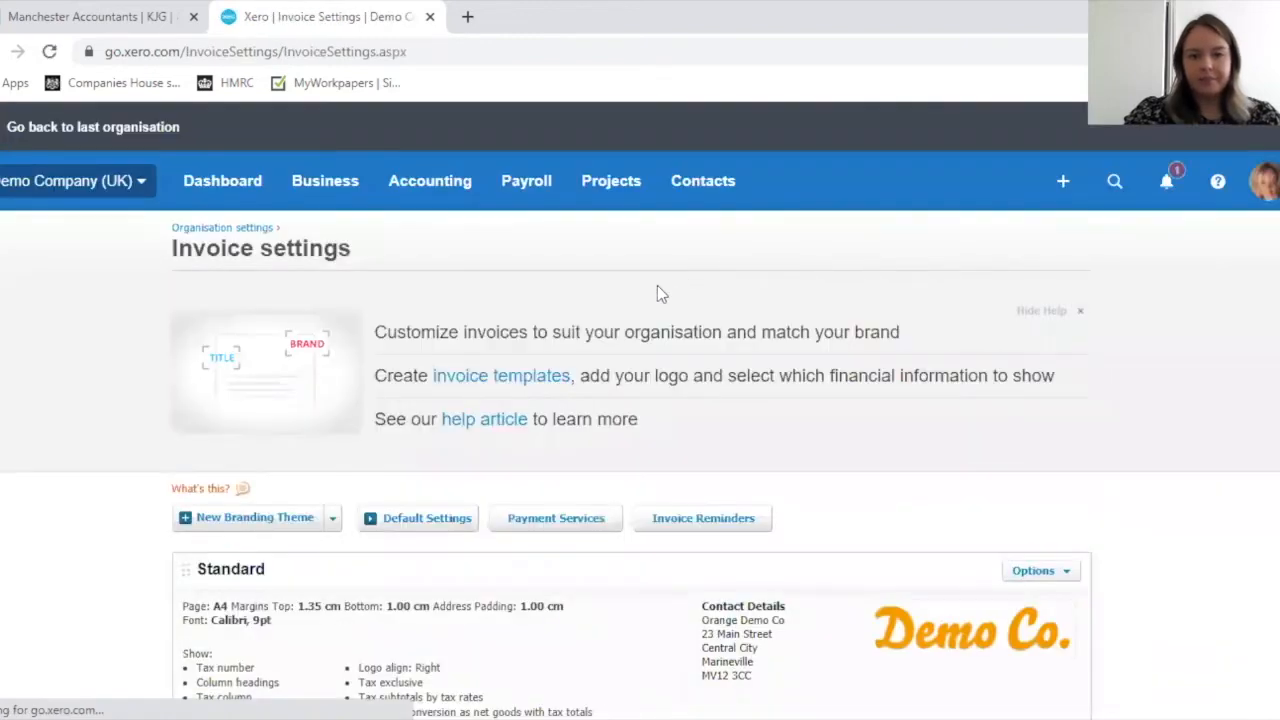
{"action": "scroll", "coordinate": [660, 290], "scroll_direction": "down", "scroll_amount": 2}
{"action": "scroll", "coordinate": [688, 322], "scroll_direction": "down", "scroll_amount": 1}
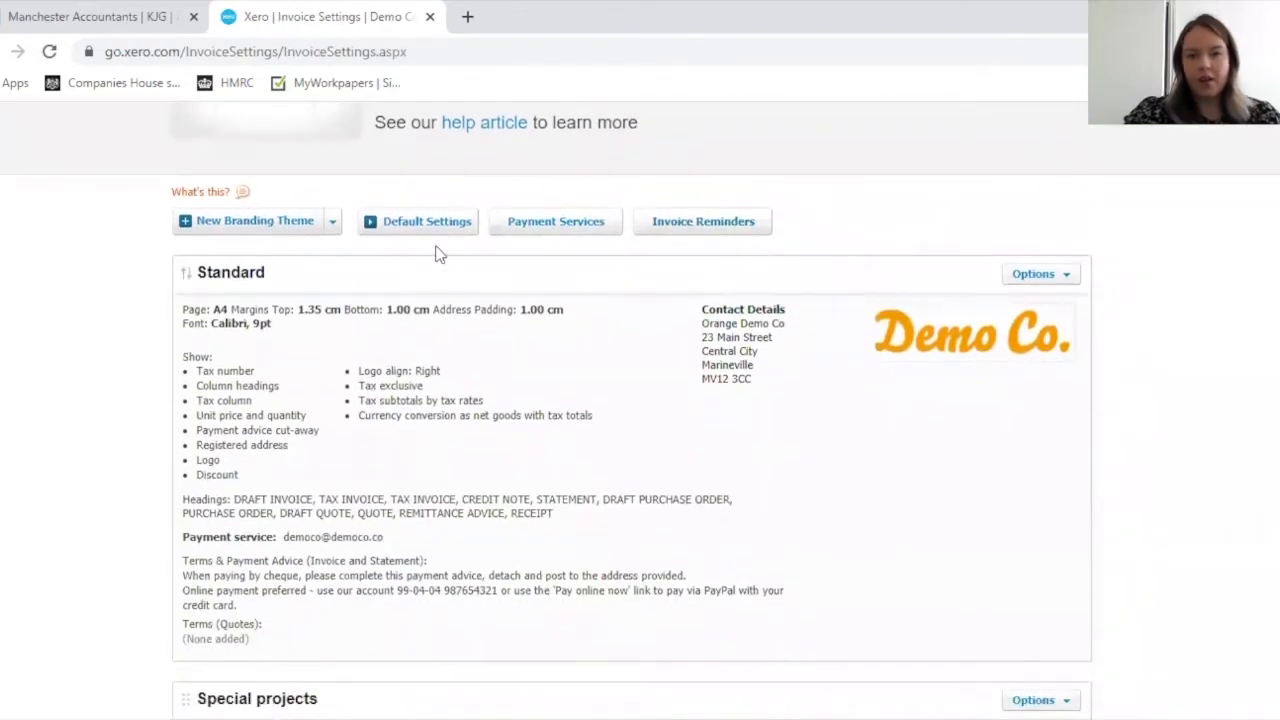
{"action": "left_click", "coordinate": [695, 225]}
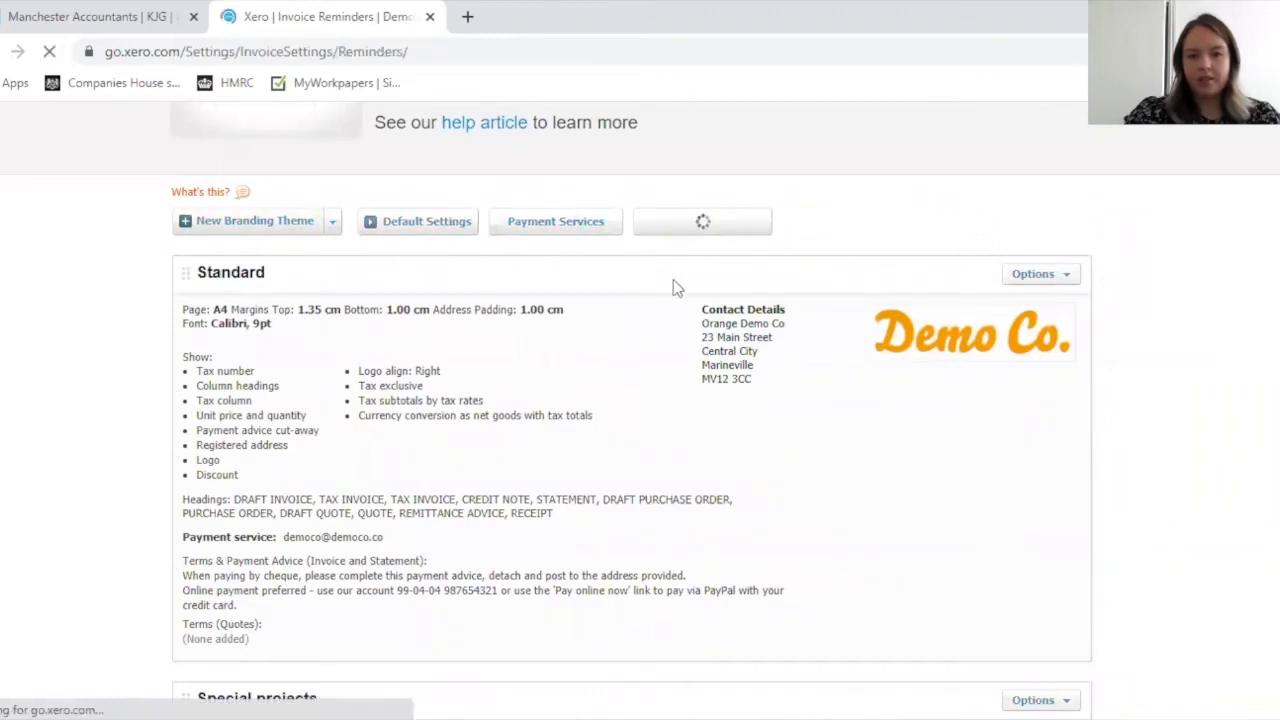
{"action": "scroll", "coordinate": [647, 312], "scroll_direction": "down", "scroll_amount": 4}
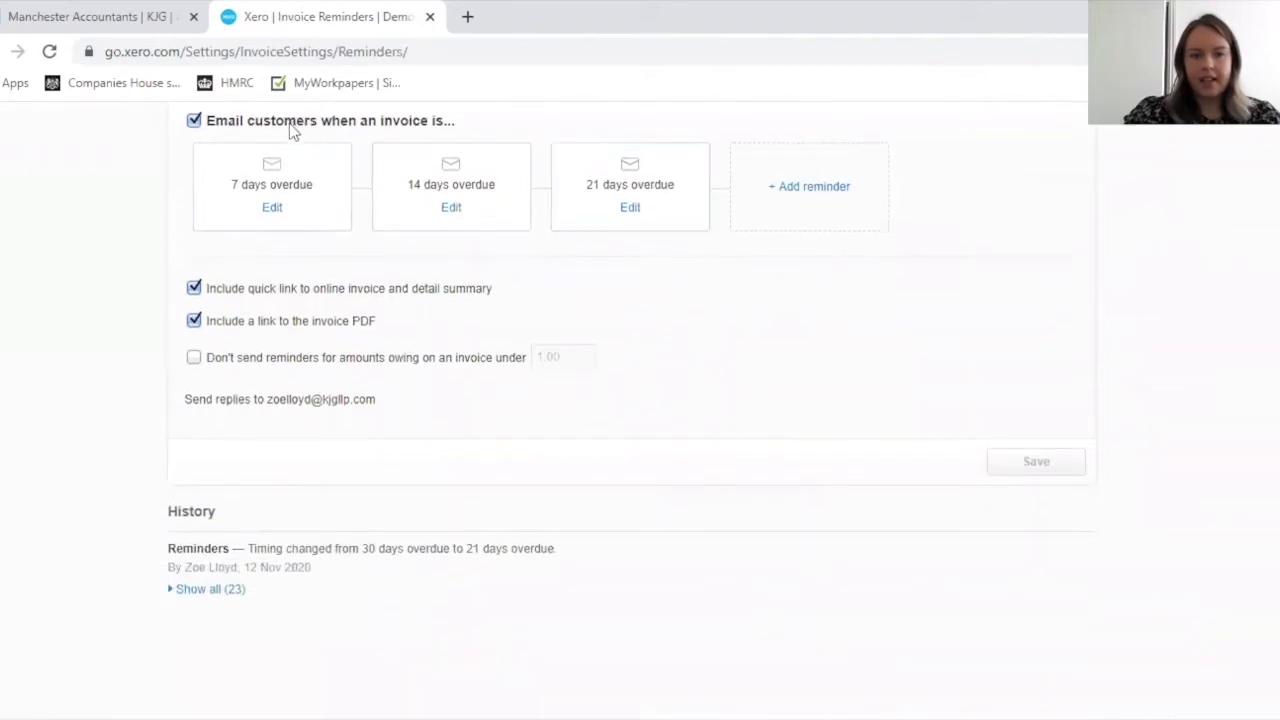
Step: Switch the overdue-invoice customer emails off and back on
{"action": "left_click_drag", "start_coordinate": [286, 124], "coordinate": [297, 126]}
{"action": "scroll", "coordinate": [320, 212], "scroll_direction": "up", "scroll_amount": 2}
{"action": "left_click", "coordinate": [194, 318]}
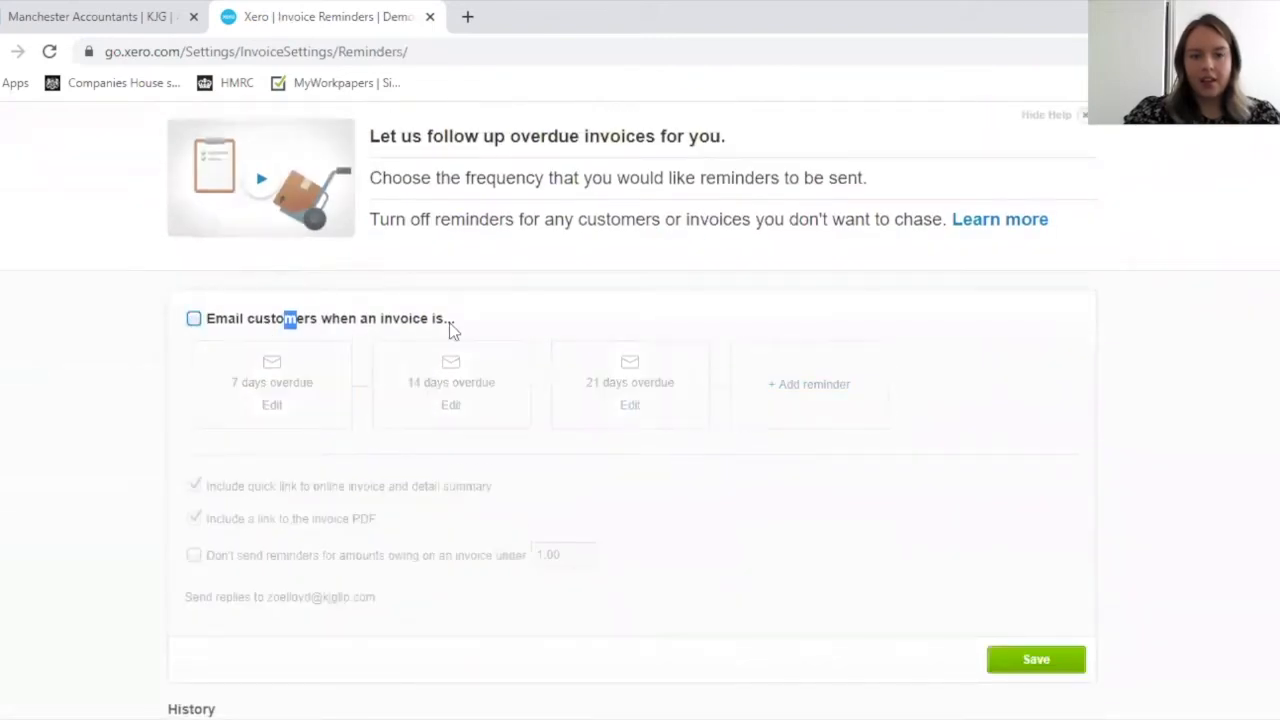
{"action": "left_click", "coordinate": [531, 346]}
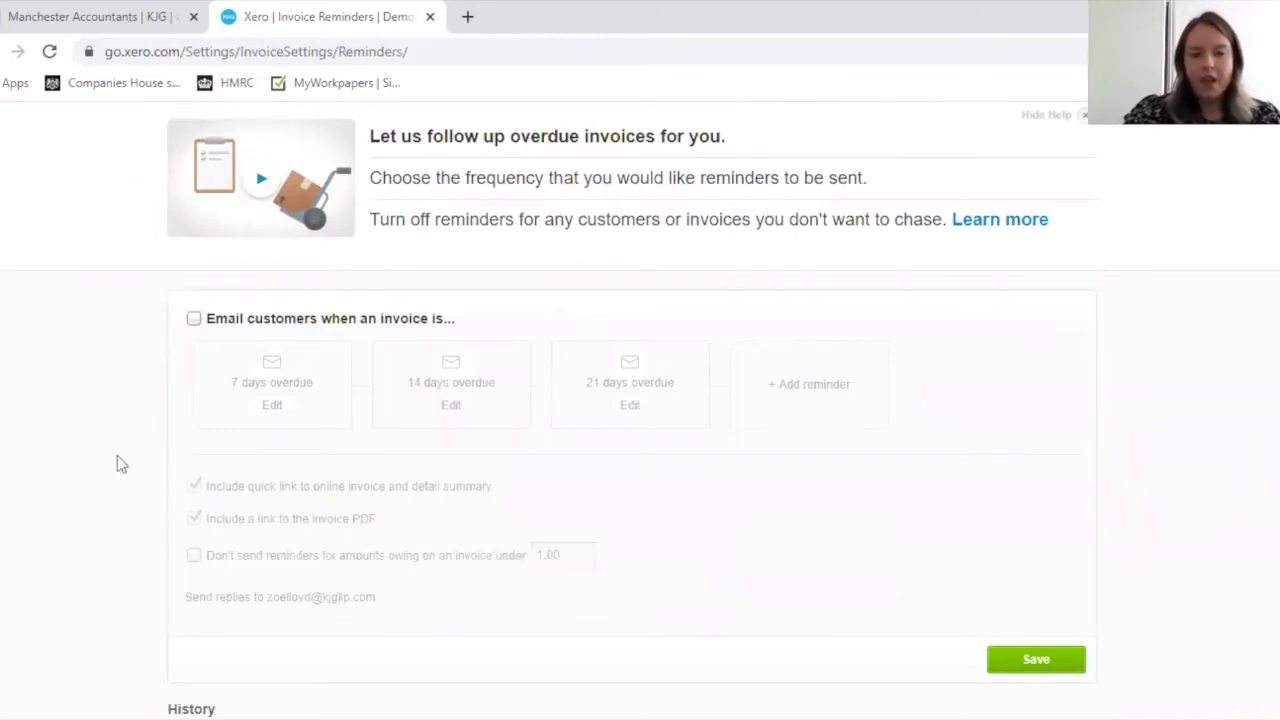
{"action": "left_click", "coordinate": [194, 319]}
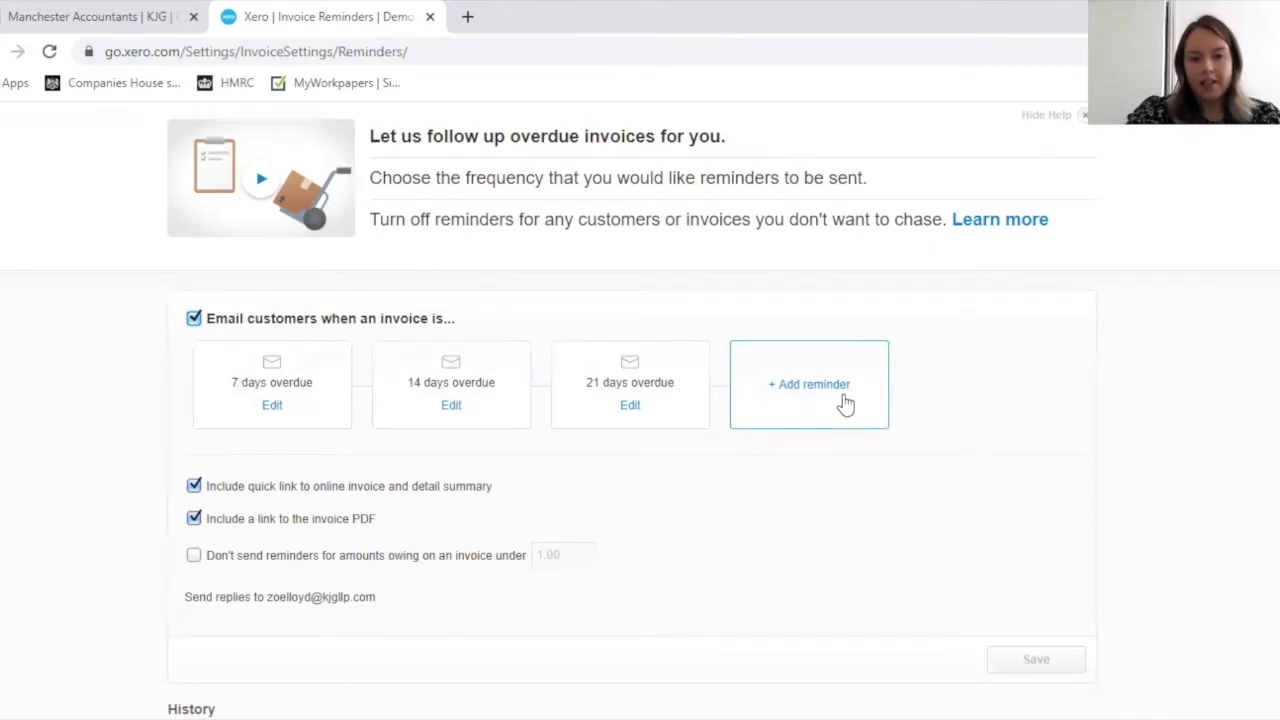
Step: Delete the reminder that is sent when an invoice is 7 days overdue
{"action": "left_click", "coordinate": [281, 410]}
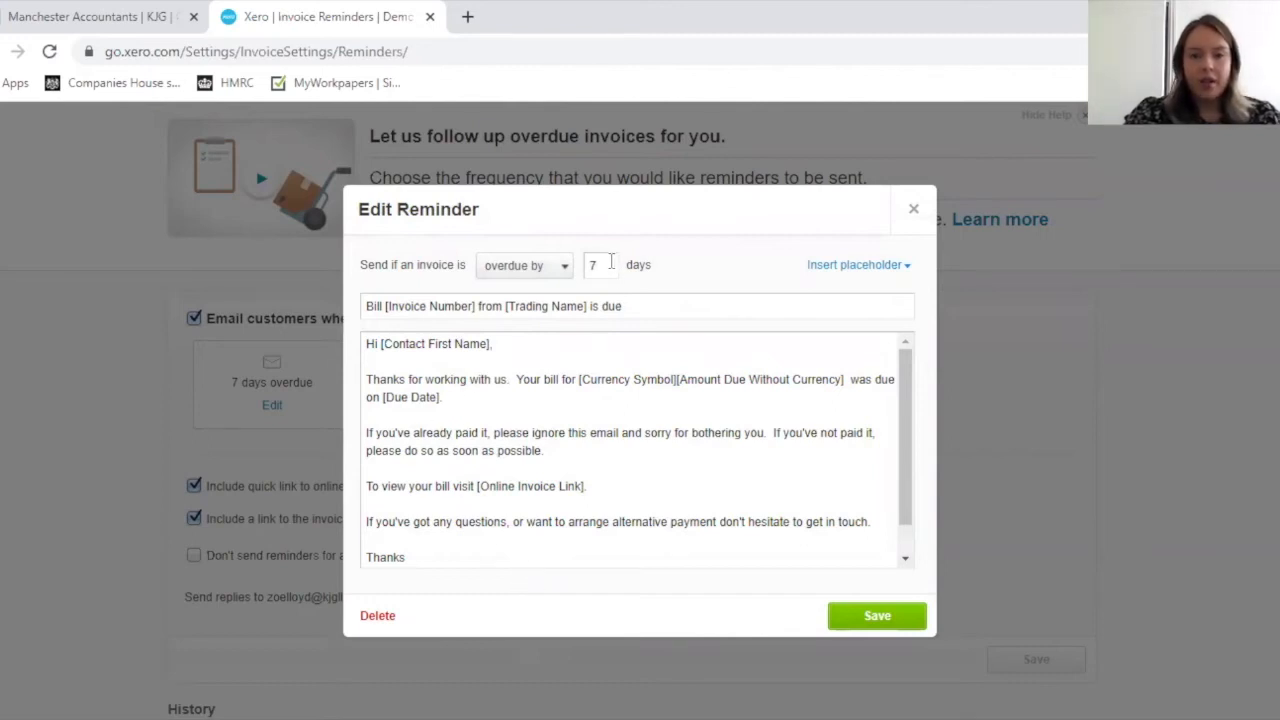
{"action": "left_click", "coordinate": [607, 263]}
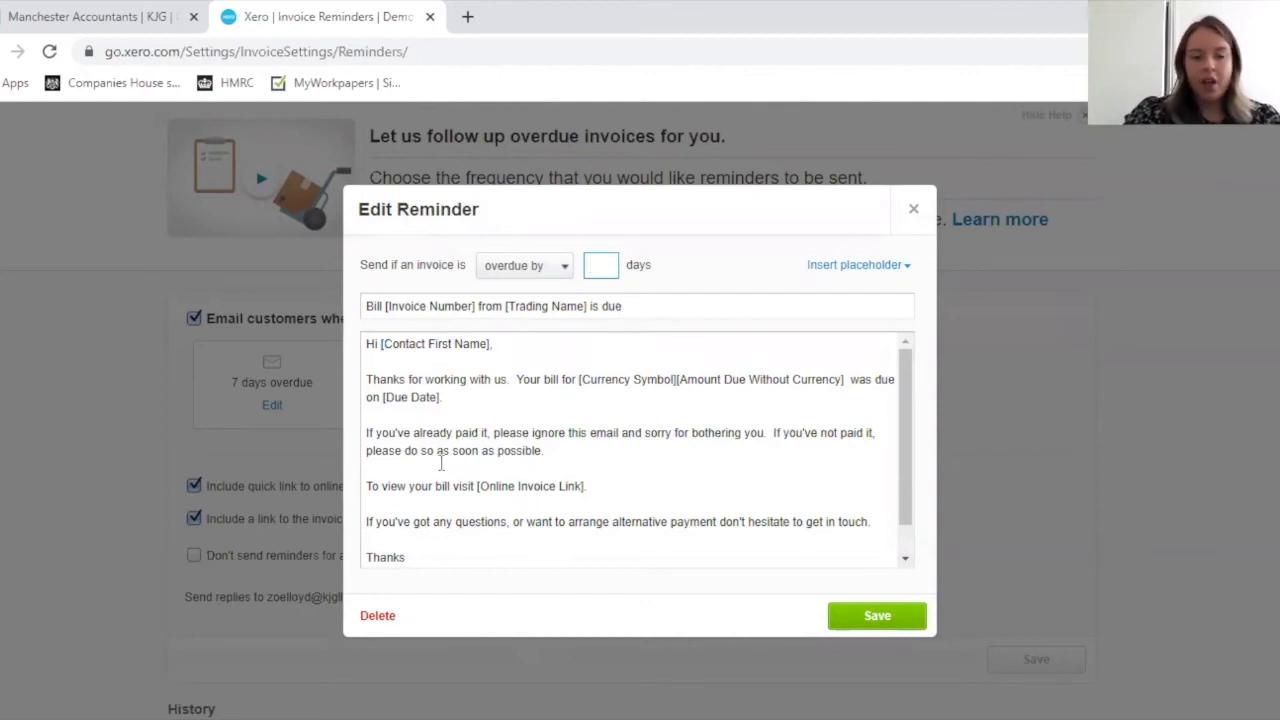
{"action": "left_click", "coordinate": [377, 620]}
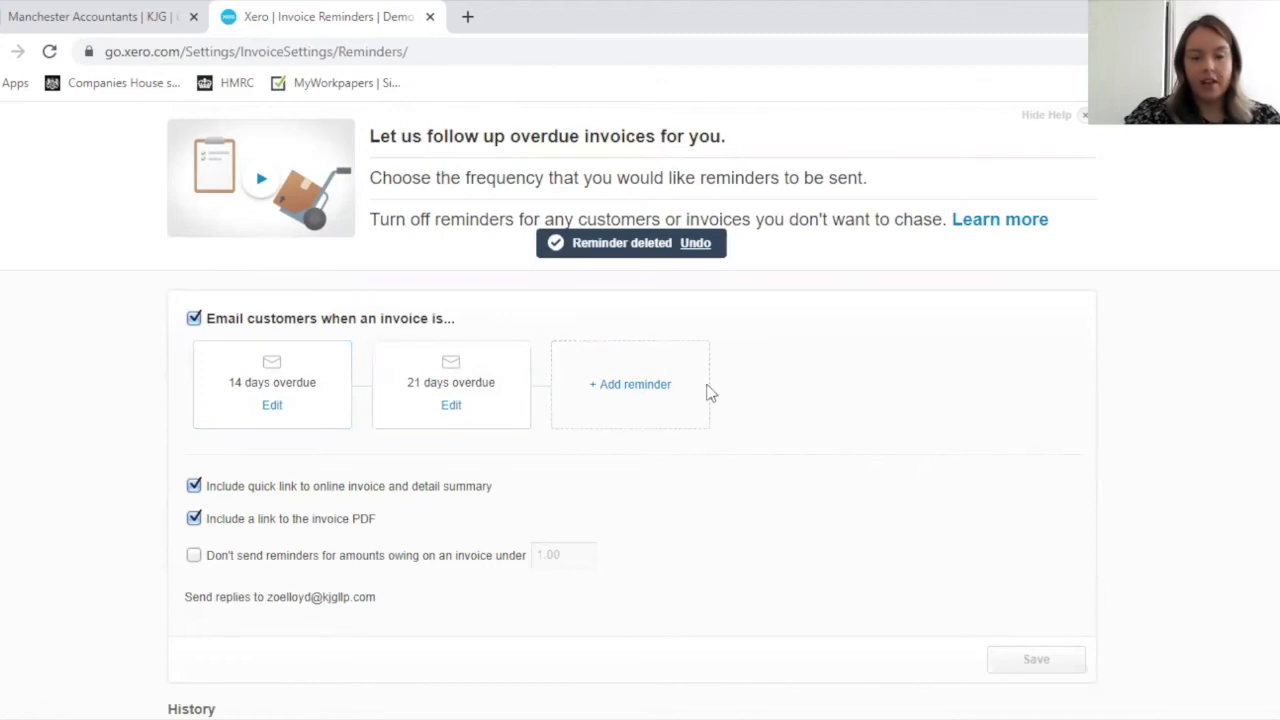
Step: Add and save a reminder for invoices overdue by 30 days, keeping the default message
{"action": "left_click", "coordinate": [652, 384]}
{"action": "left_click", "coordinate": [608, 266]}
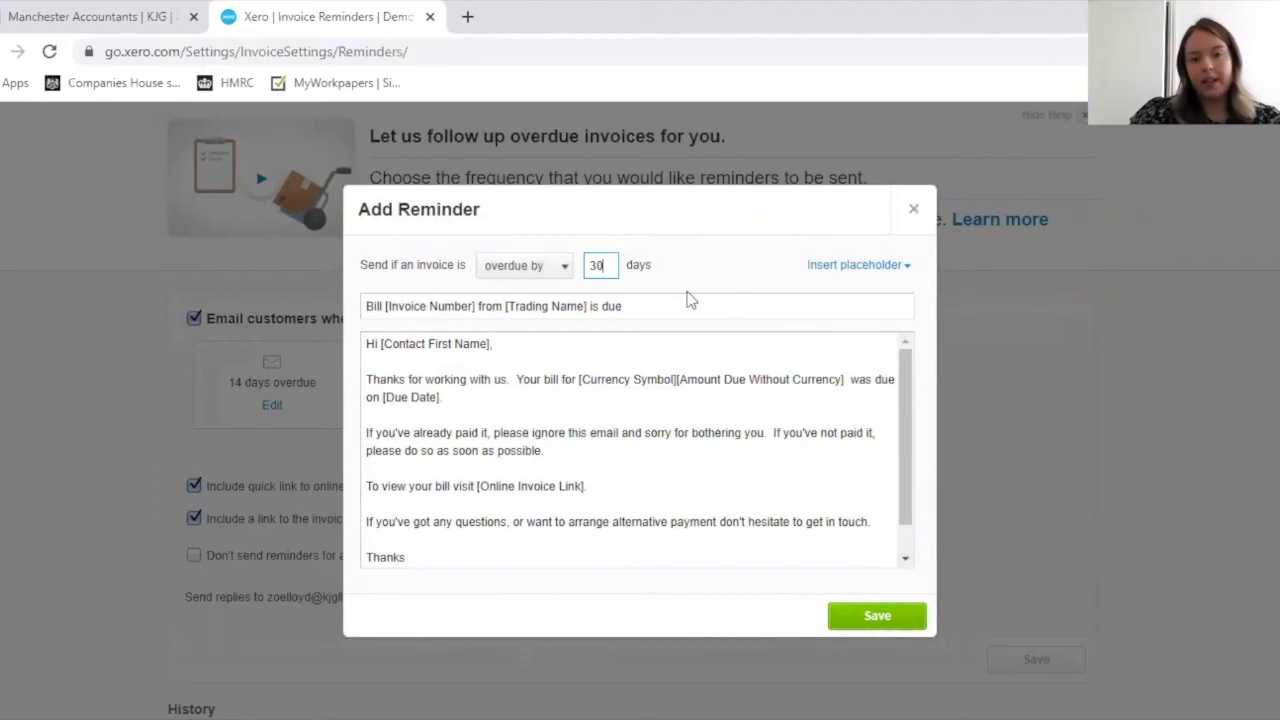
{"action": "left_click", "coordinate": [611, 548]}
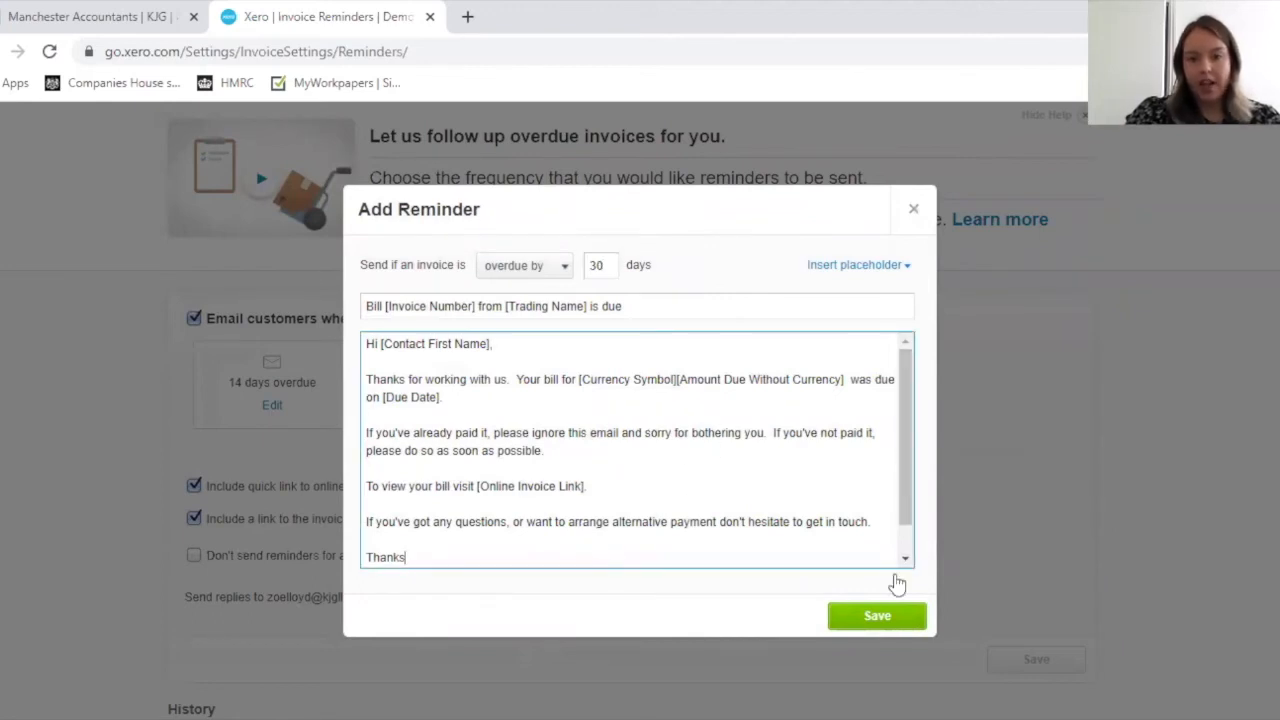
{"action": "left_click", "coordinate": [869, 614]}
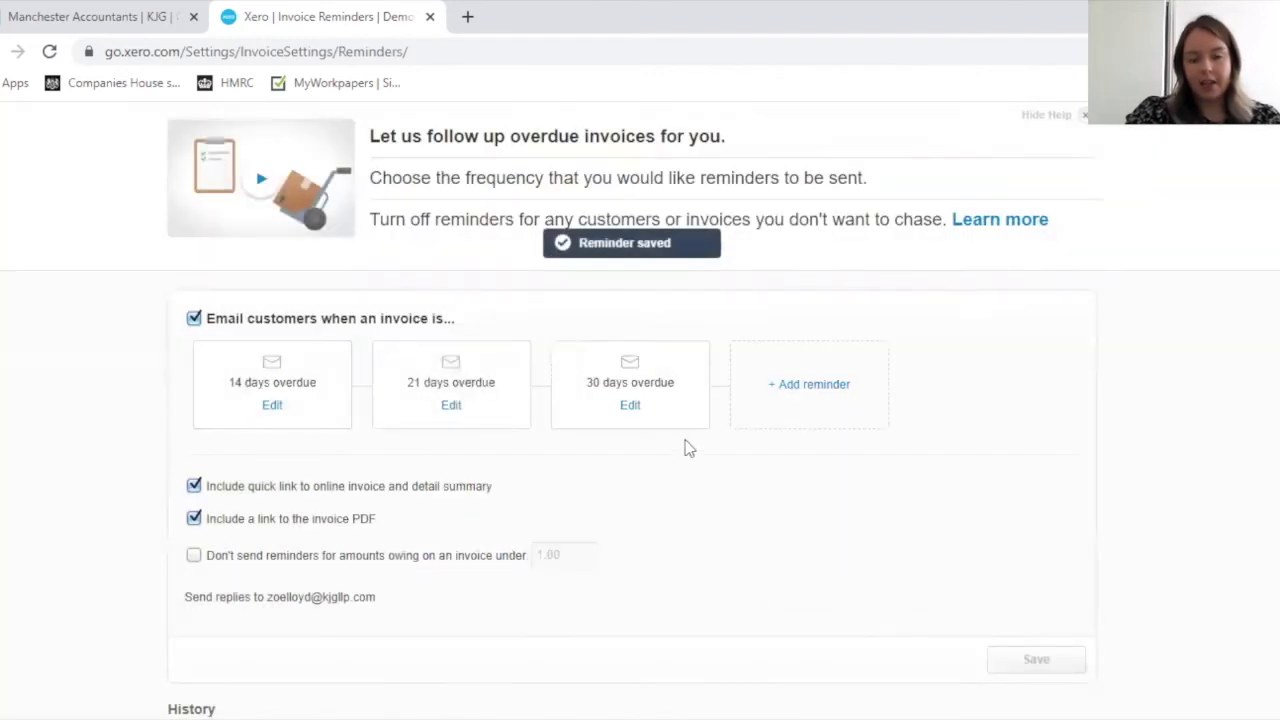
Step: Insert the Contact Last Name placeholder after the first name in the greeting of the 14 days overdue reminder
{"action": "scroll", "coordinate": [680, 452], "scroll_direction": "down", "scroll_amount": 1}
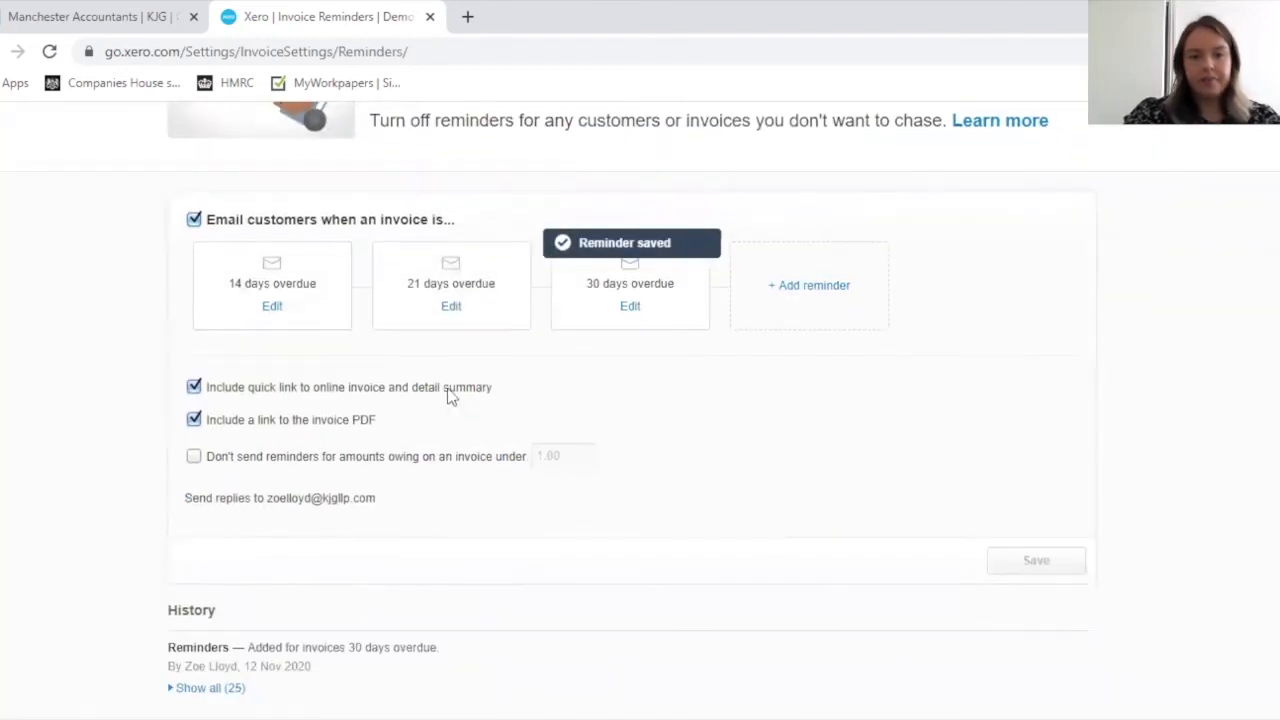
{"action": "left_click", "coordinate": [274, 306]}
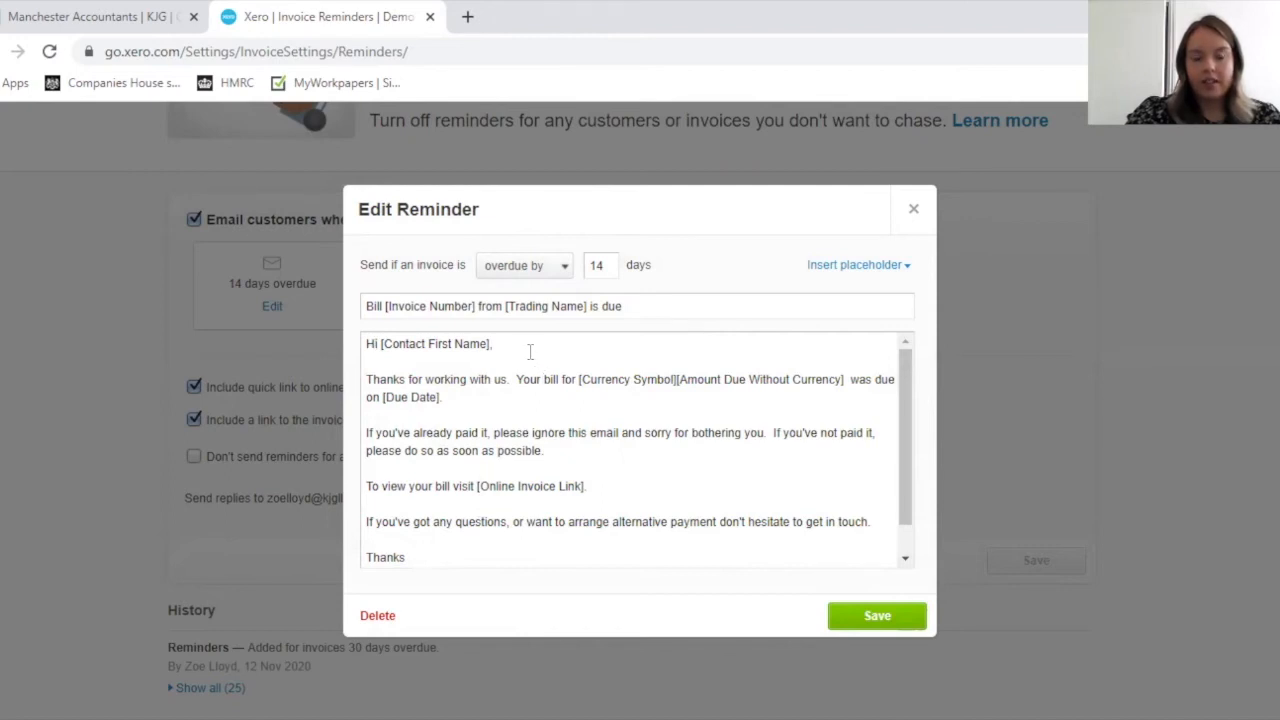
{"action": "left_click_drag", "start_coordinate": [904, 451], "coordinate": [904, 473]}
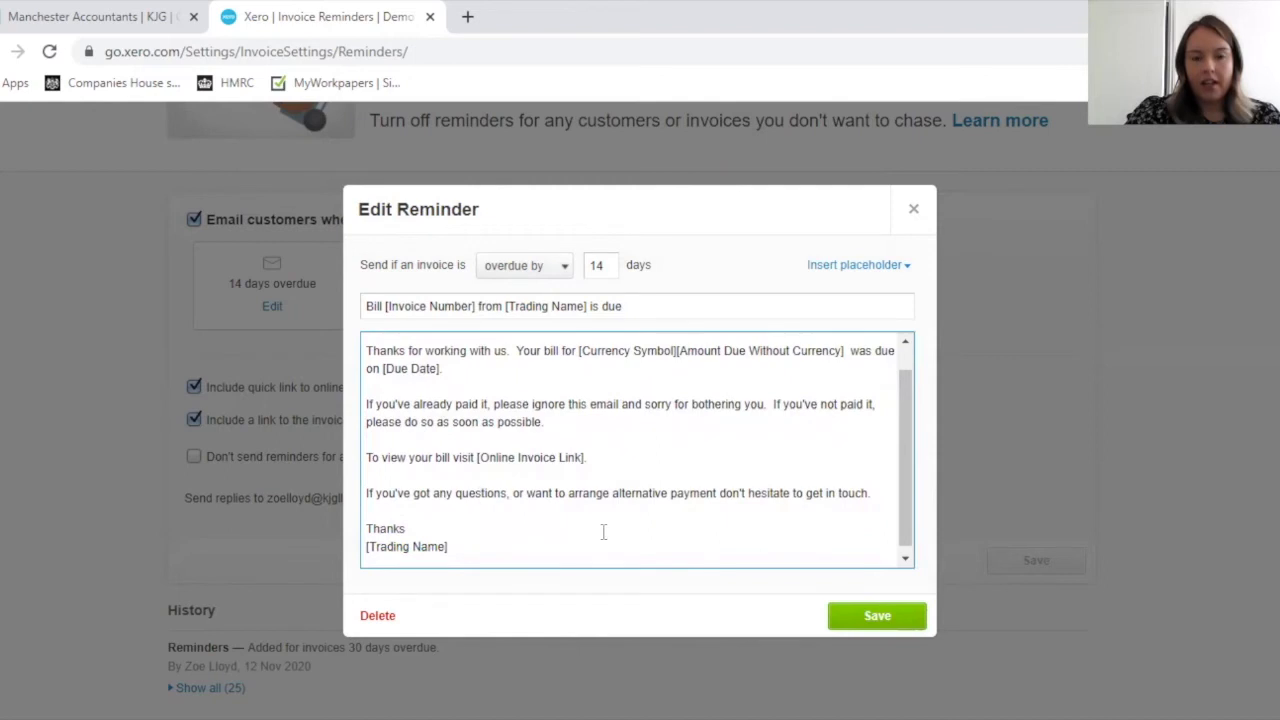
{"action": "left_click_drag", "start_coordinate": [906, 504], "coordinate": [908, 476]}
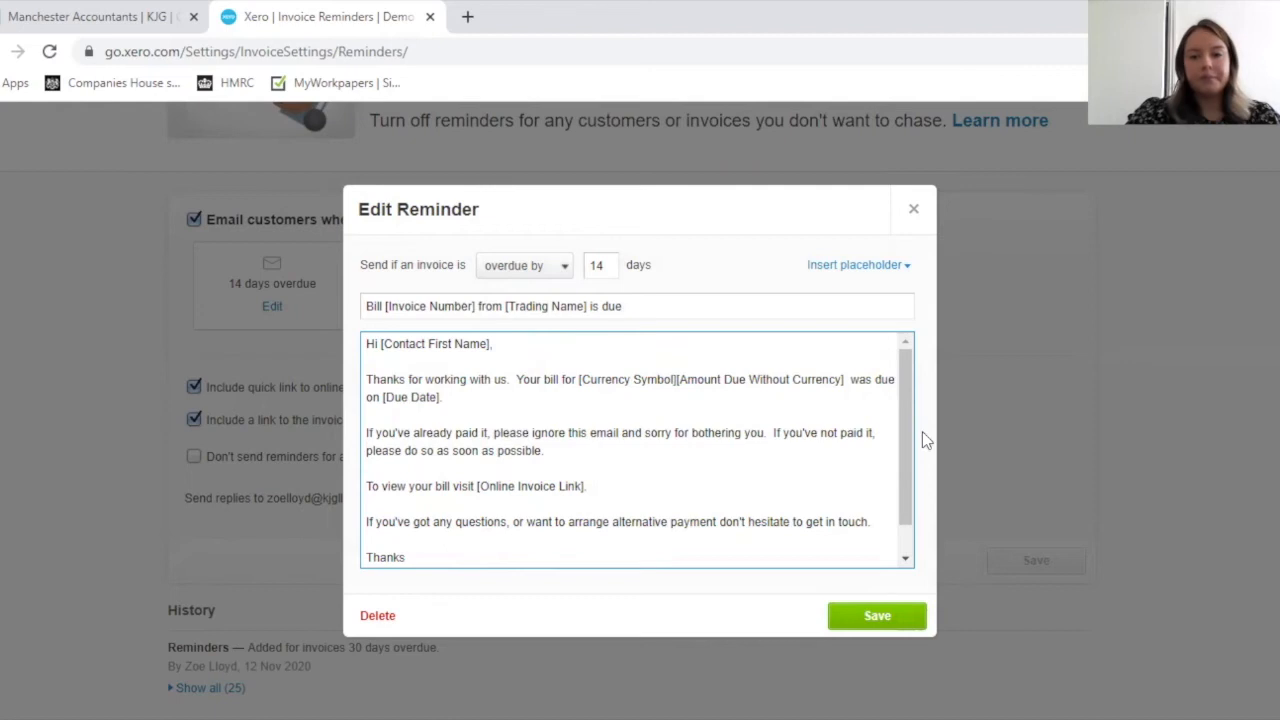
{"action": "scroll", "coordinate": [908, 450], "scroll_direction": "down", "scroll_amount": 1}
{"action": "scroll", "coordinate": [917, 434], "scroll_direction": "up", "scroll_amount": 1}
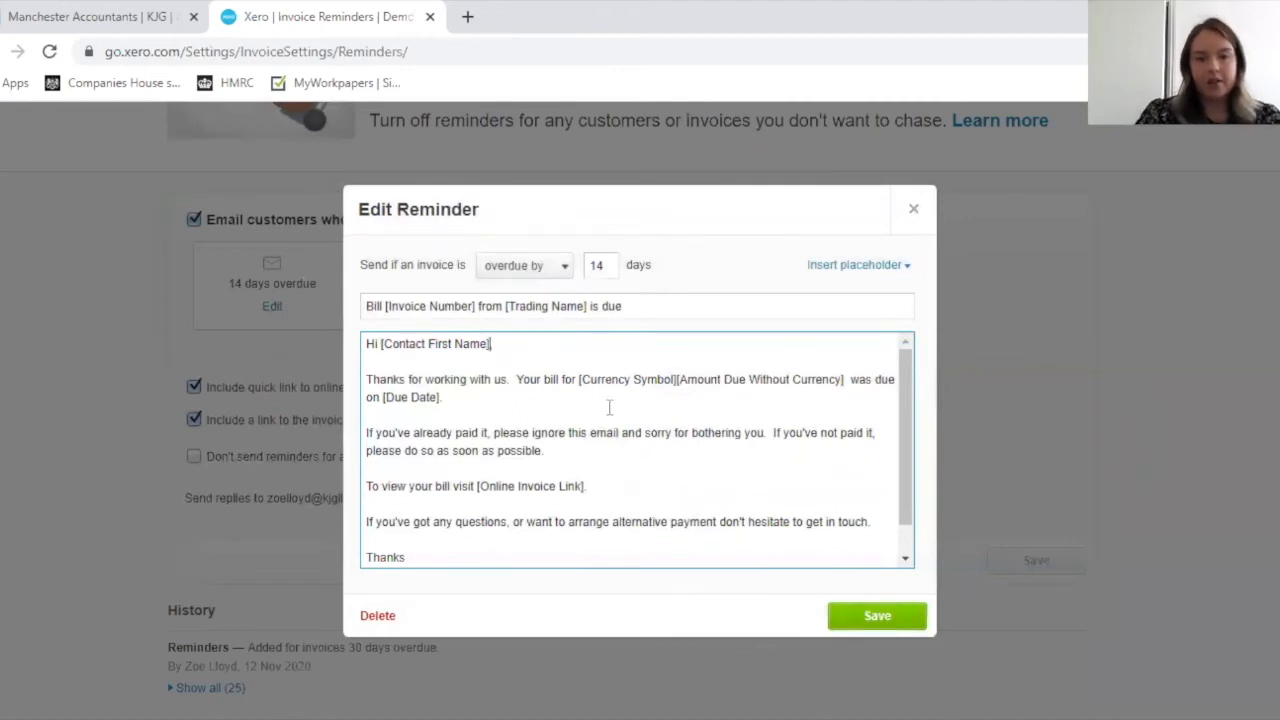
{"action": "left_click", "coordinate": [900, 265]}
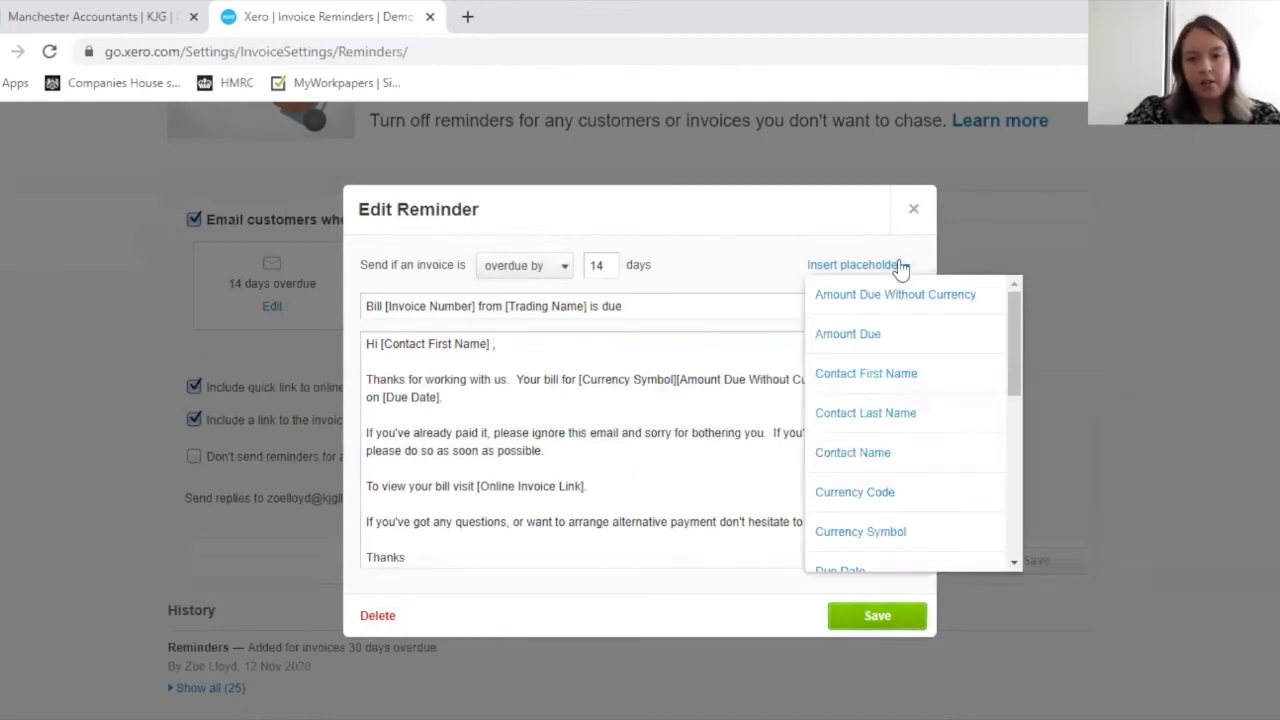
{"action": "left_click", "coordinate": [900, 411]}
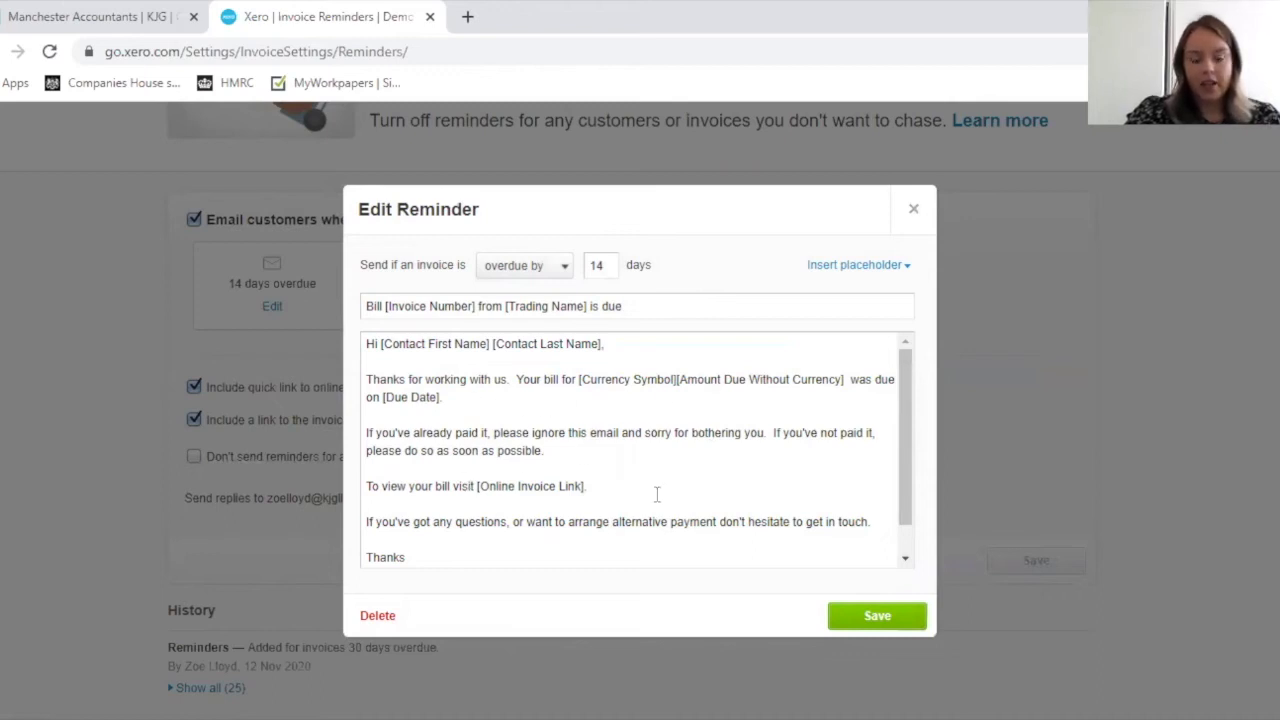
Step: Review the message text and the available placeholders, and save the 14 days overdue reminder
{"action": "left_click", "coordinate": [906, 477]}
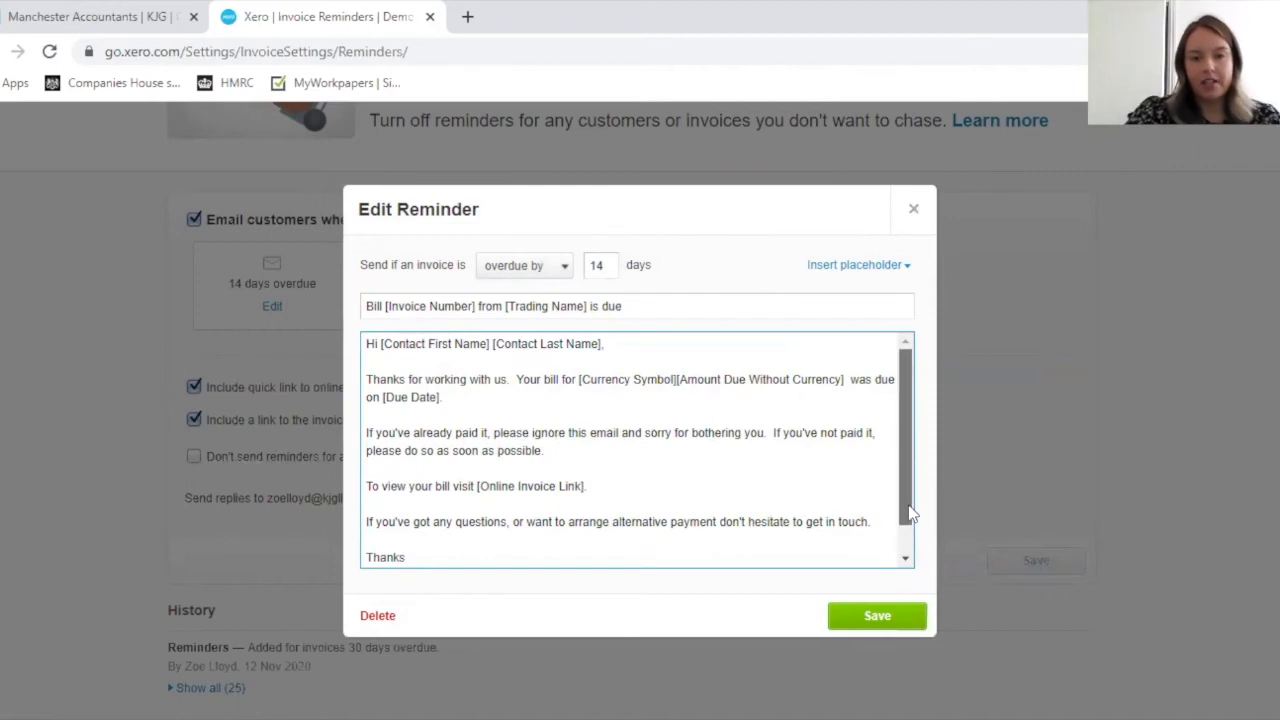
{"action": "left_click_drag", "start_coordinate": [435, 557], "coordinate": [358, 342]}
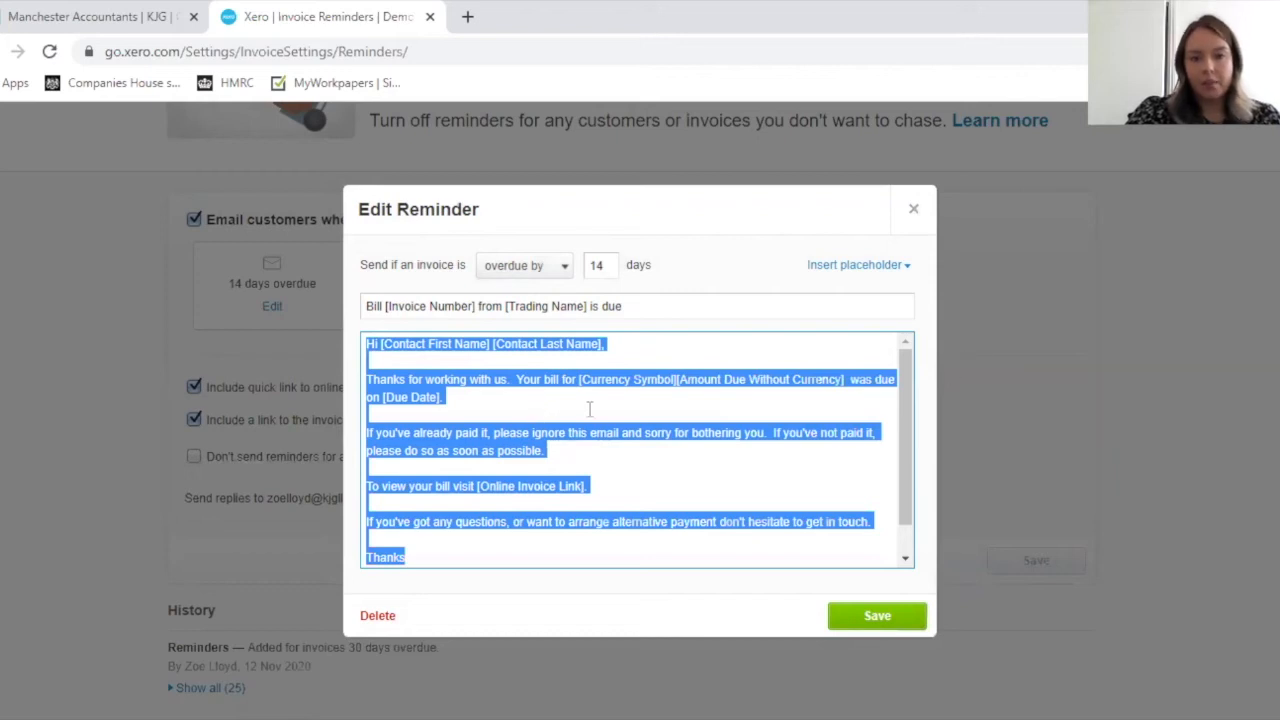
{"action": "left_click", "coordinate": [642, 346]}
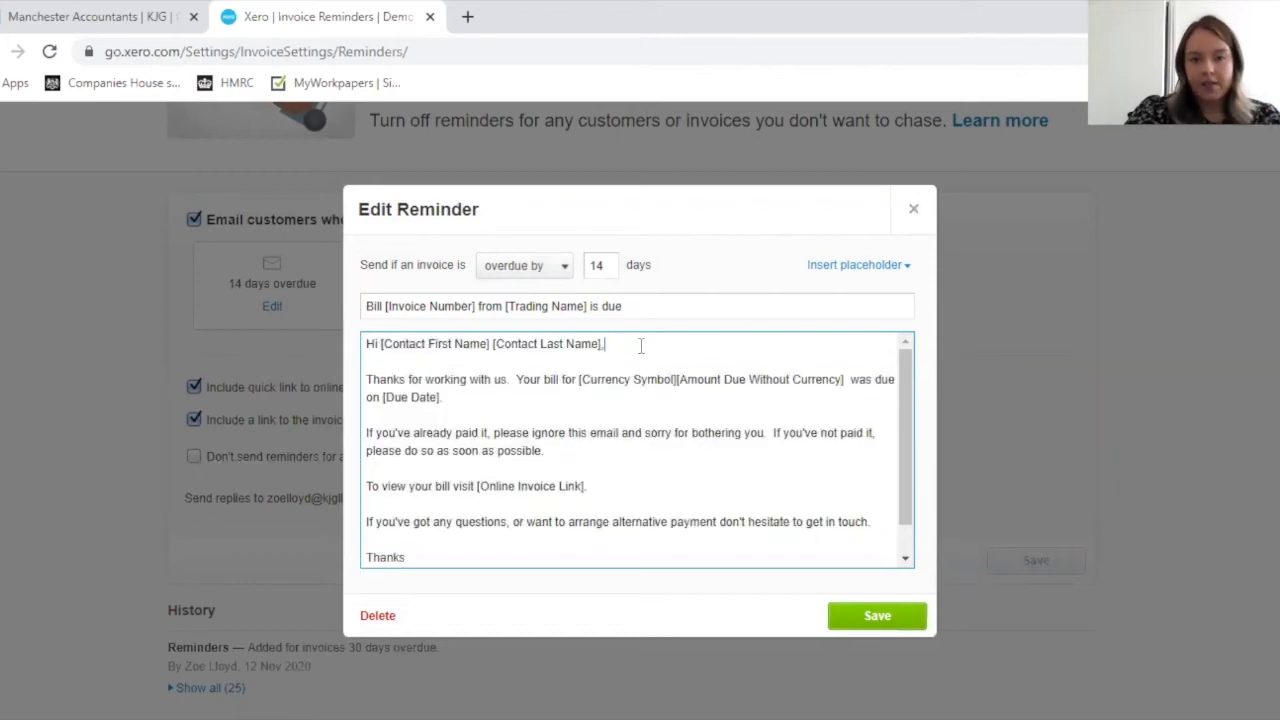
{"action": "left_click", "coordinate": [896, 272]}
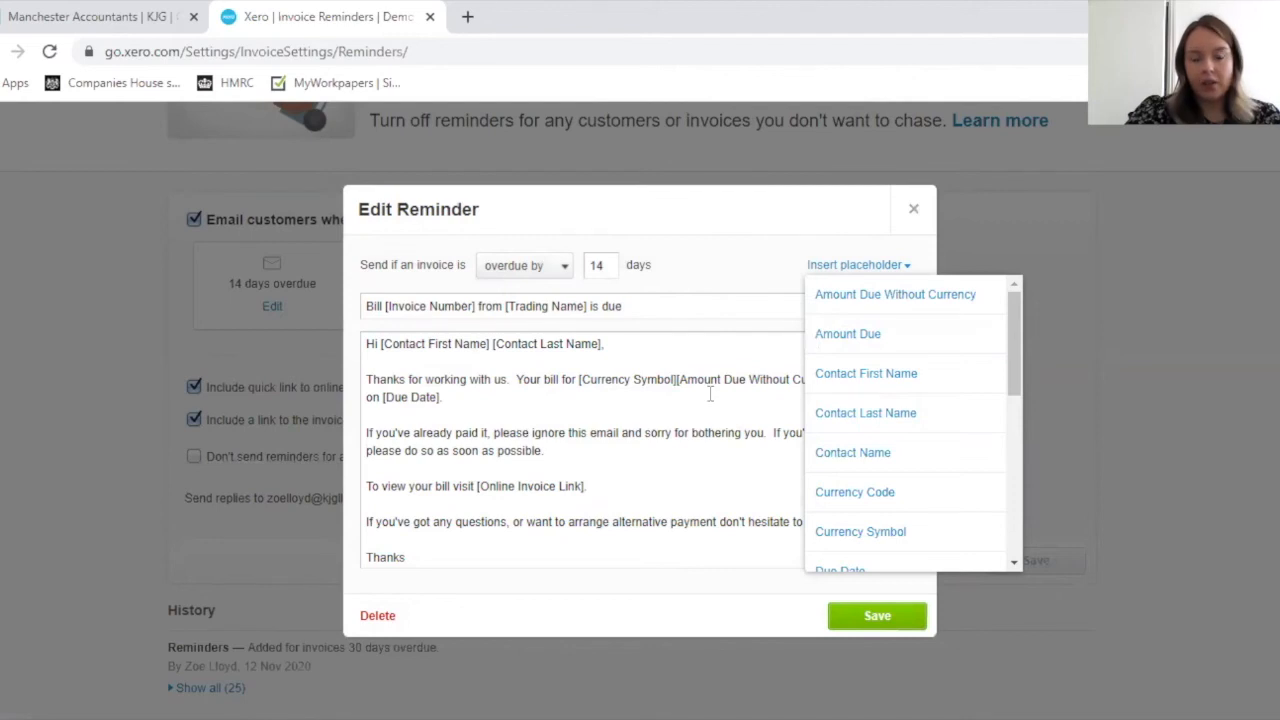
{"action": "left_click", "coordinate": [652, 358]}
{"action": "left_click", "coordinate": [440, 557]}
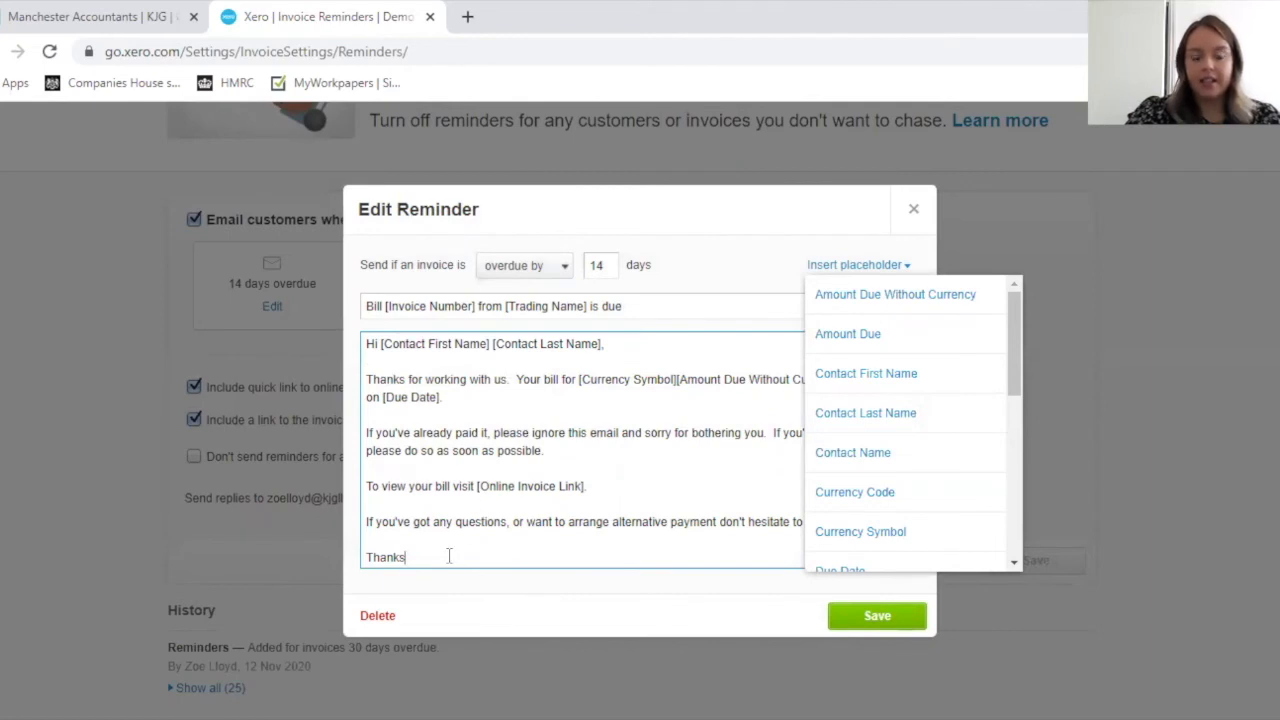
{"action": "left_click", "coordinate": [871, 614]}
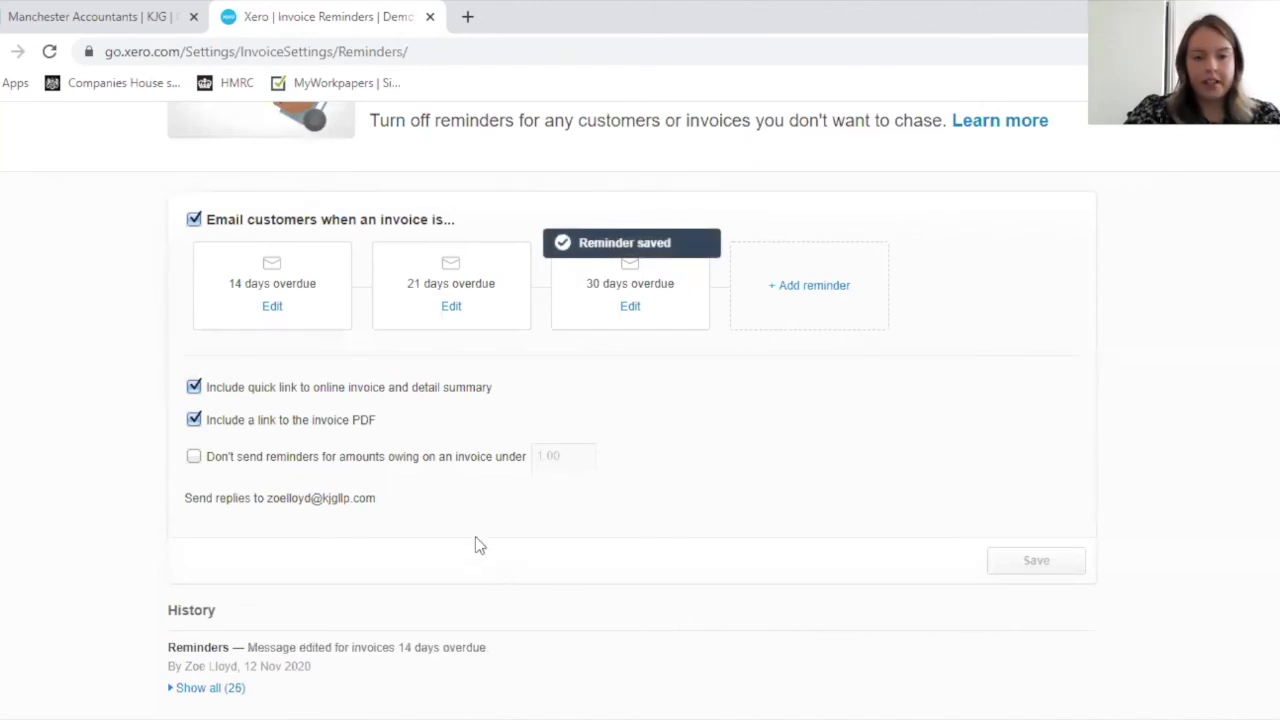
Step: Exclude invoices with amounts owing under 5.00 from reminders and save the reminder settings
{"action": "scroll", "coordinate": [479, 546], "scroll_direction": "down", "scroll_amount": 1}
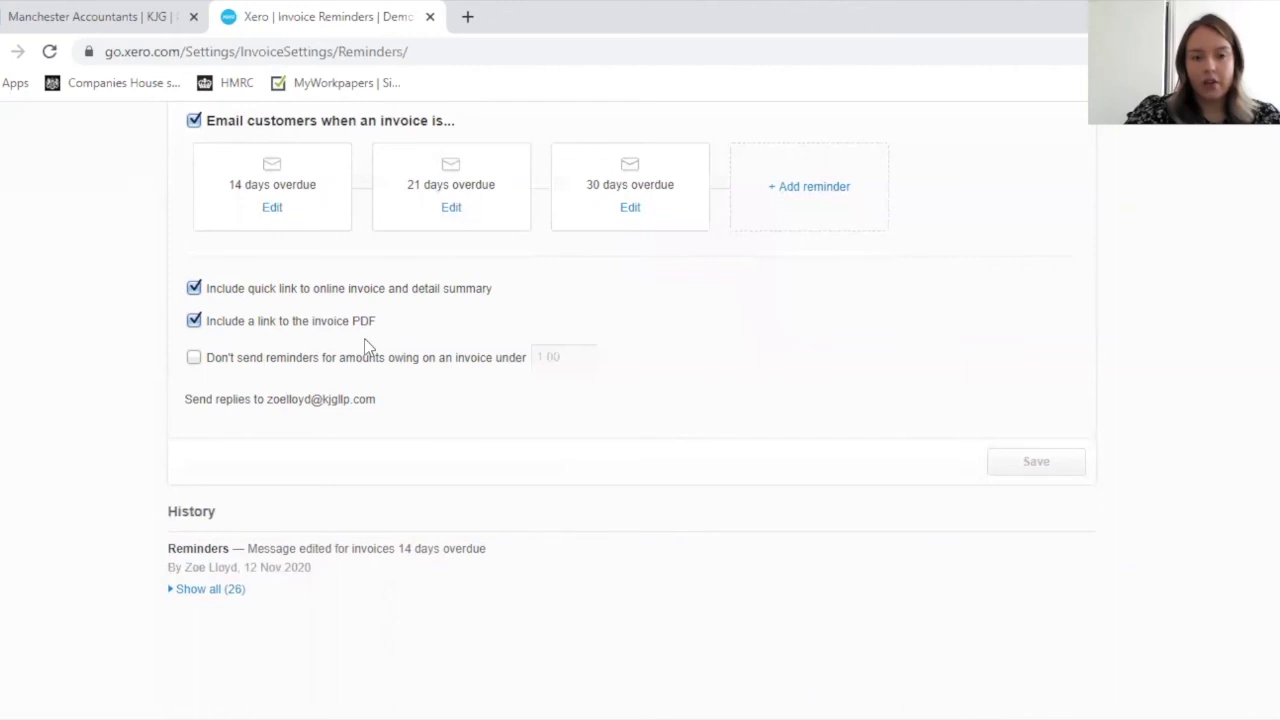
{"action": "left_click", "coordinate": [194, 360]}
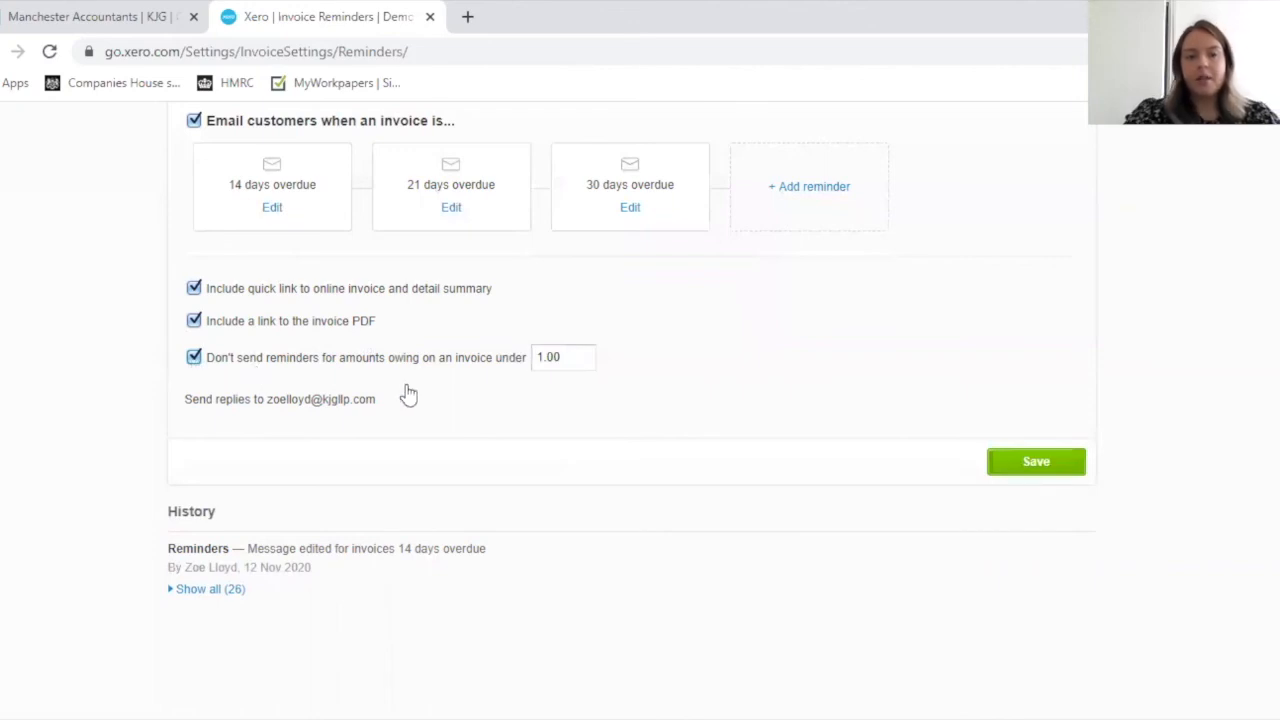
{"action": "left_click", "coordinate": [573, 356]}
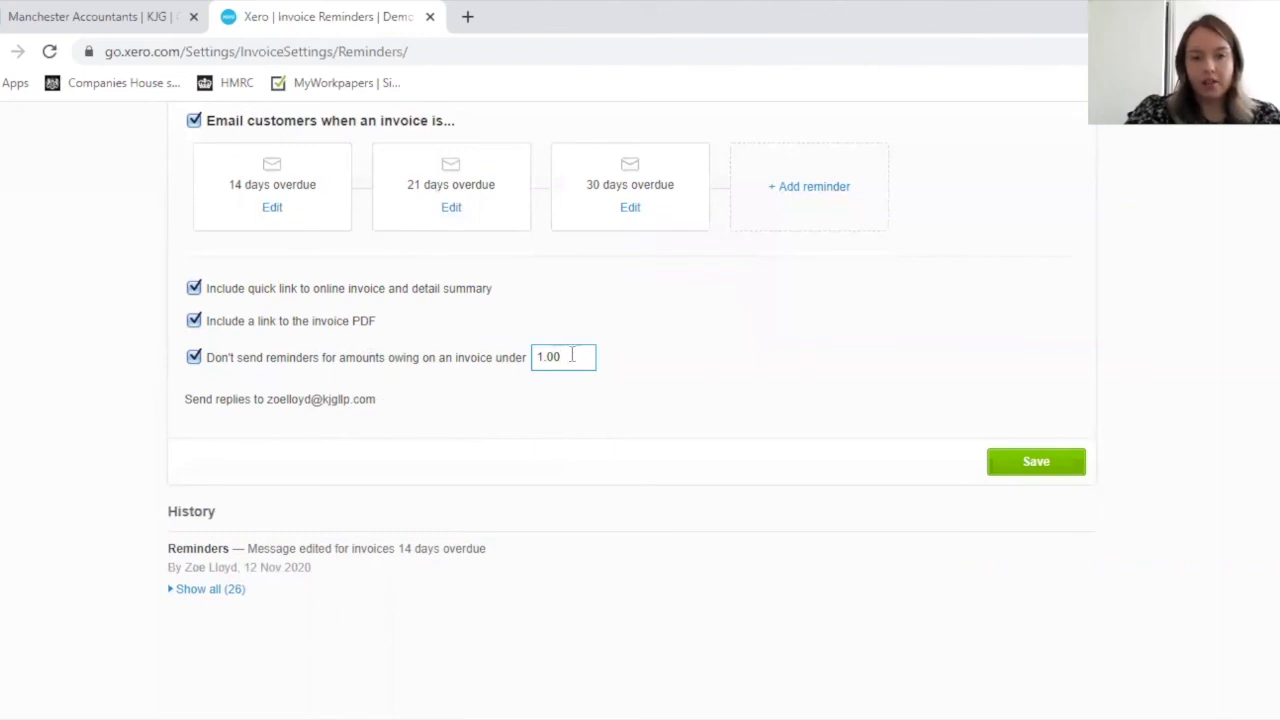
{"action": "left_click_drag", "start_coordinate": [572, 356], "coordinate": [503, 377]}
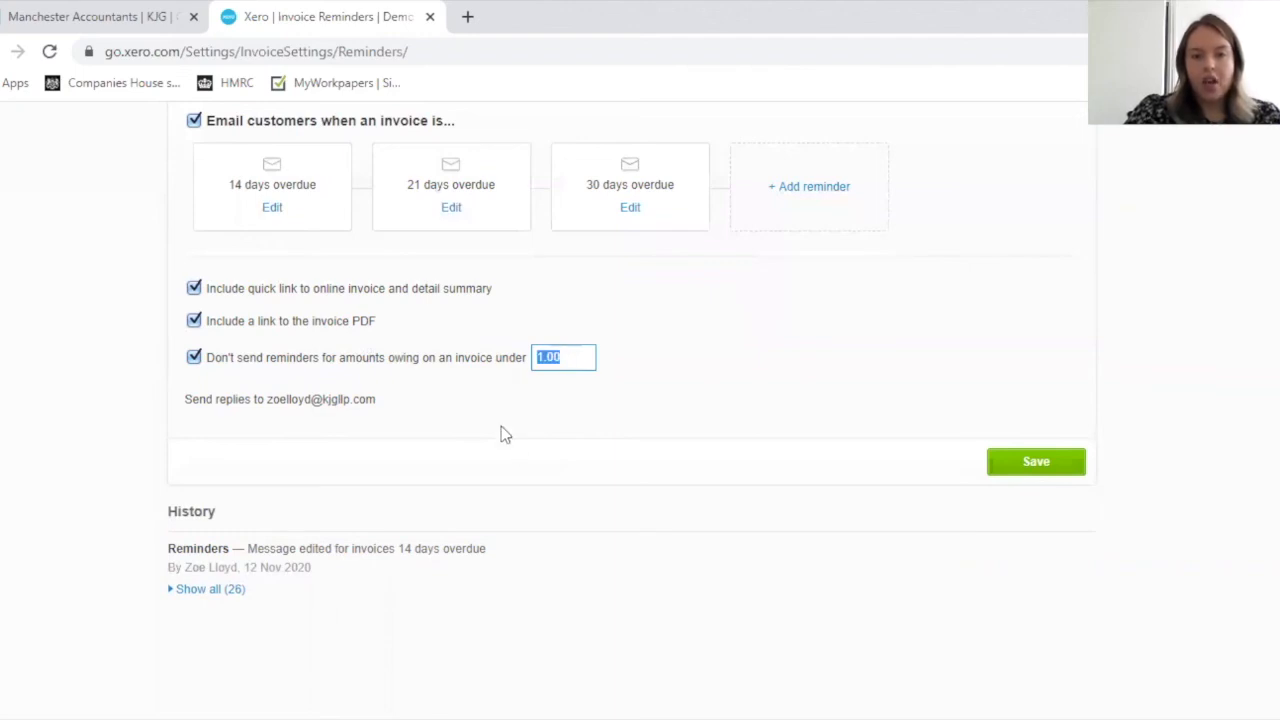
{"action": "left_click", "coordinate": [567, 354]}
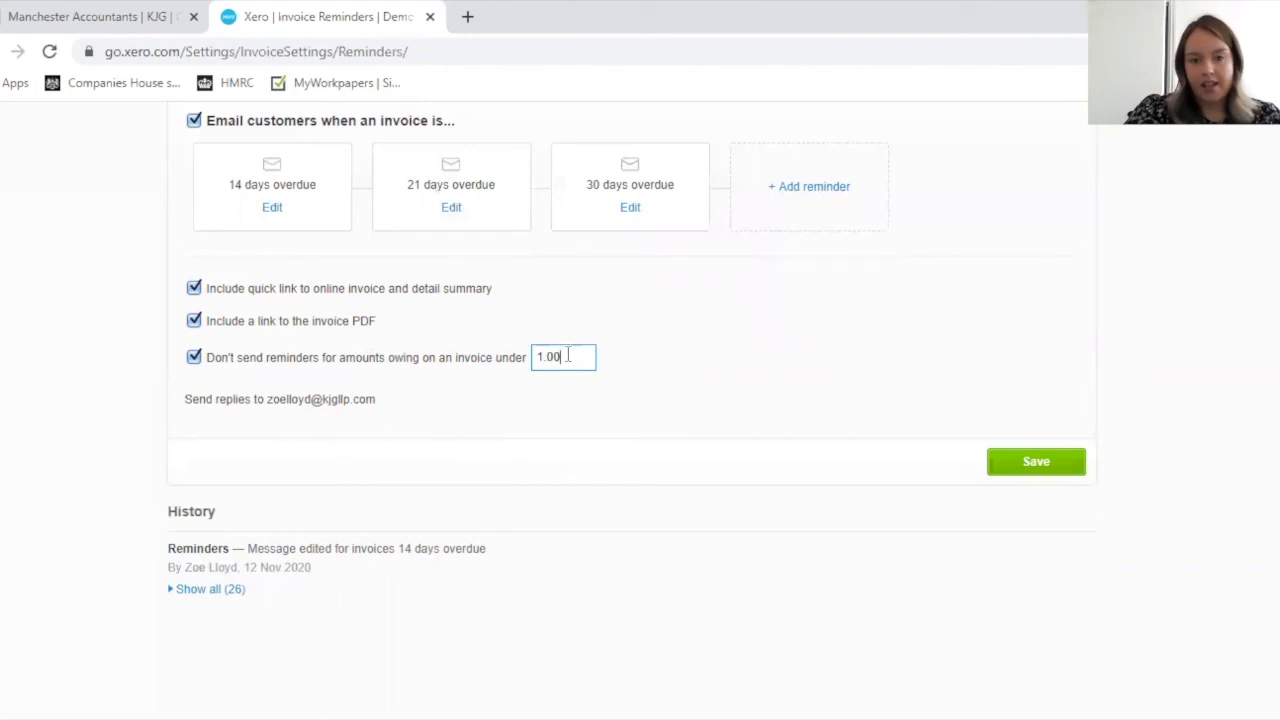
{"action": "left_click_drag", "start_coordinate": [574, 357], "coordinate": [534, 366]}
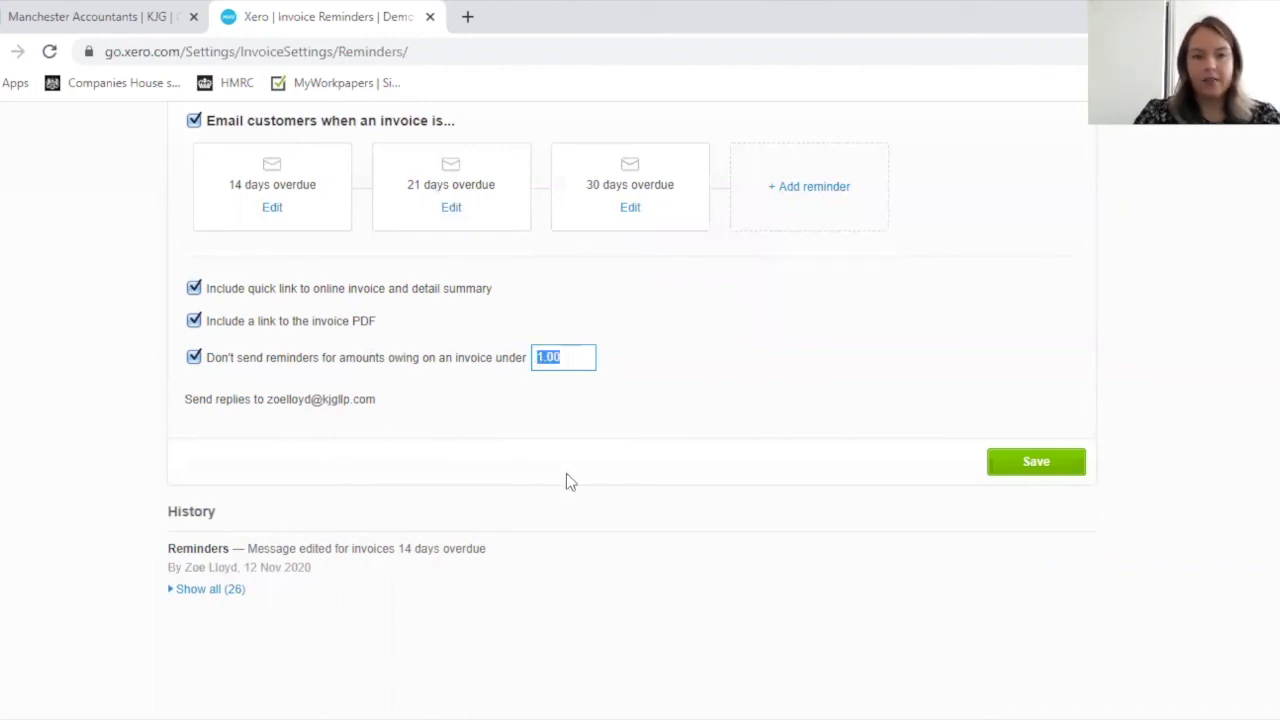
{"action": "type", "text": "5.00"}
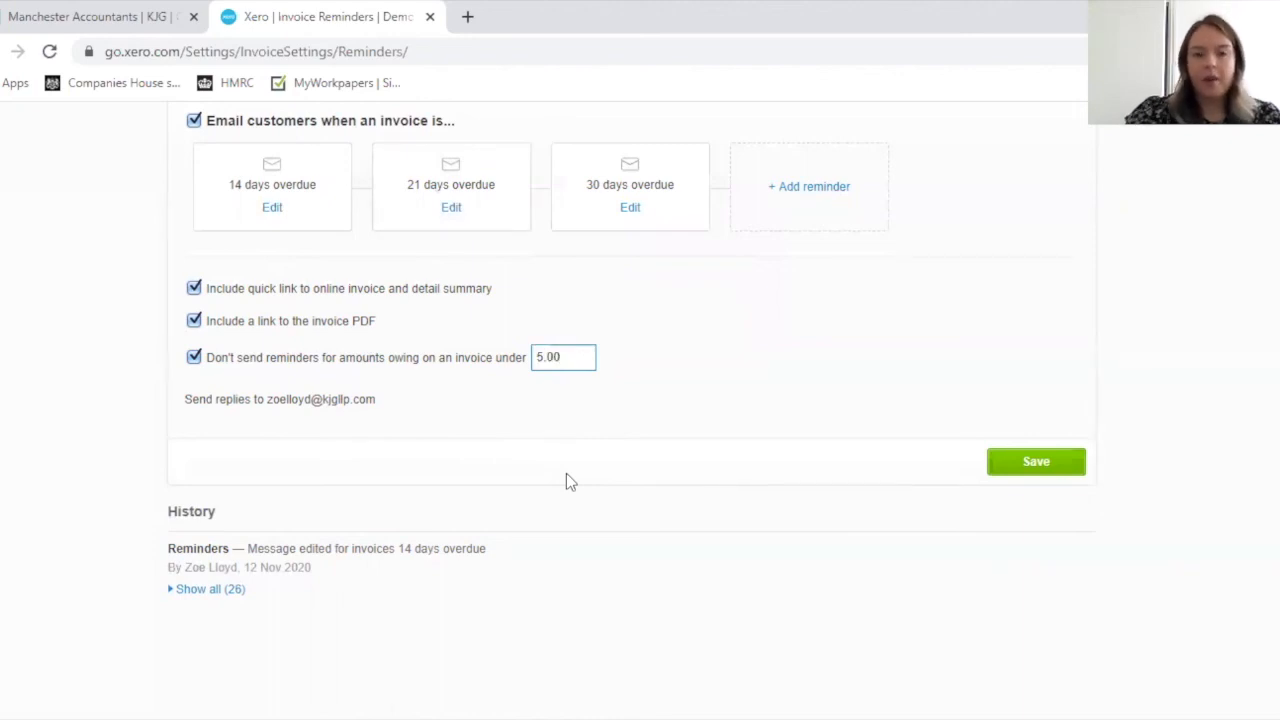
{"action": "left_click", "coordinate": [574, 398]}
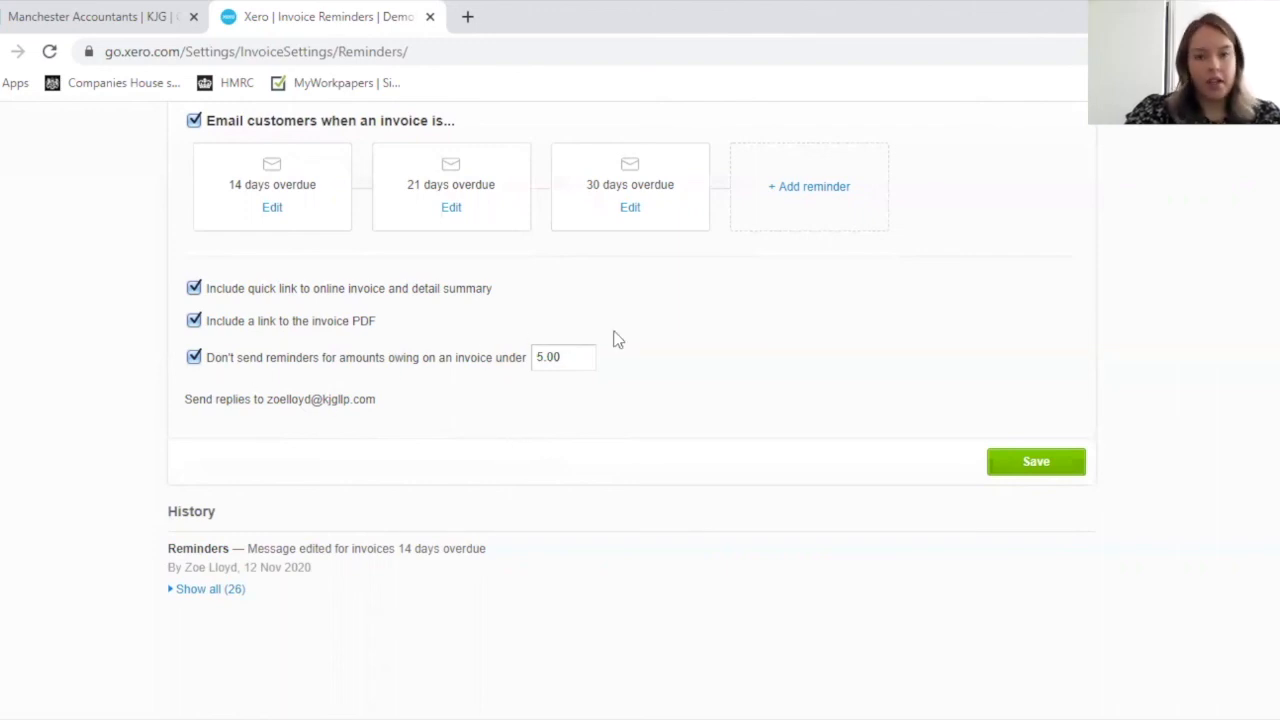
{"action": "scroll", "coordinate": [724, 415], "scroll_direction": "up", "scroll_amount": 1}
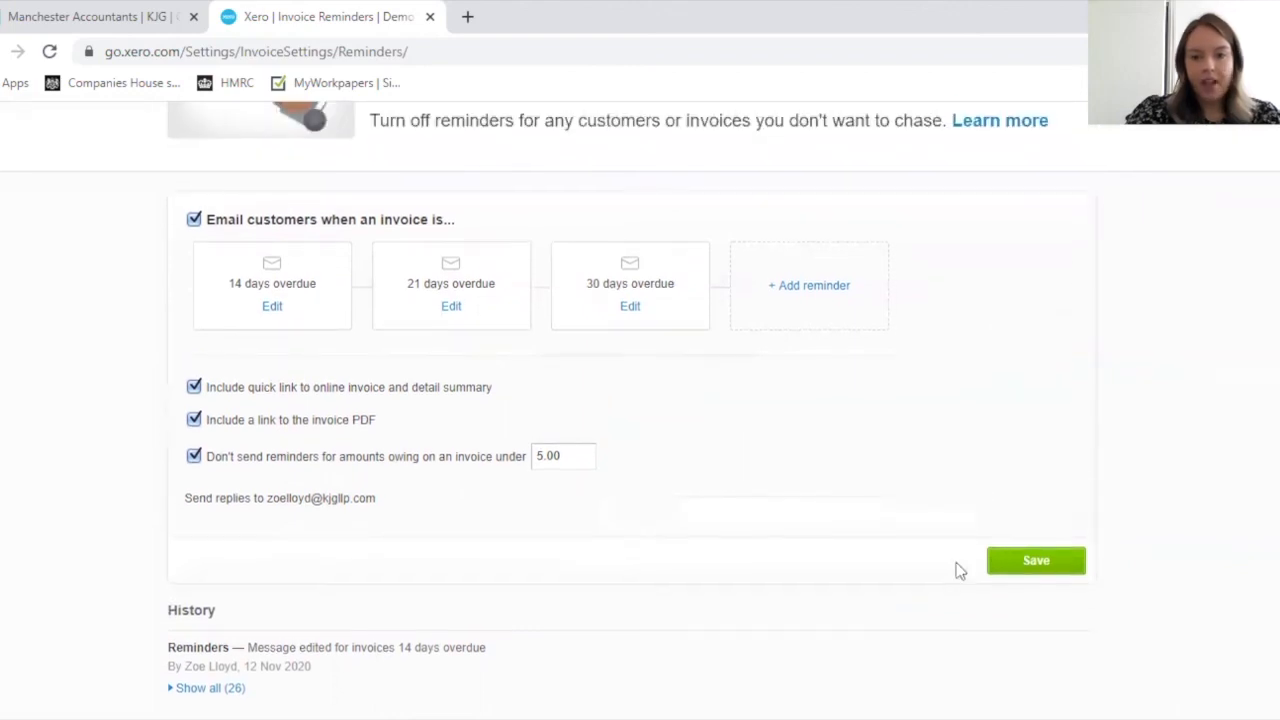
{"action": "left_click", "coordinate": [1020, 565]}
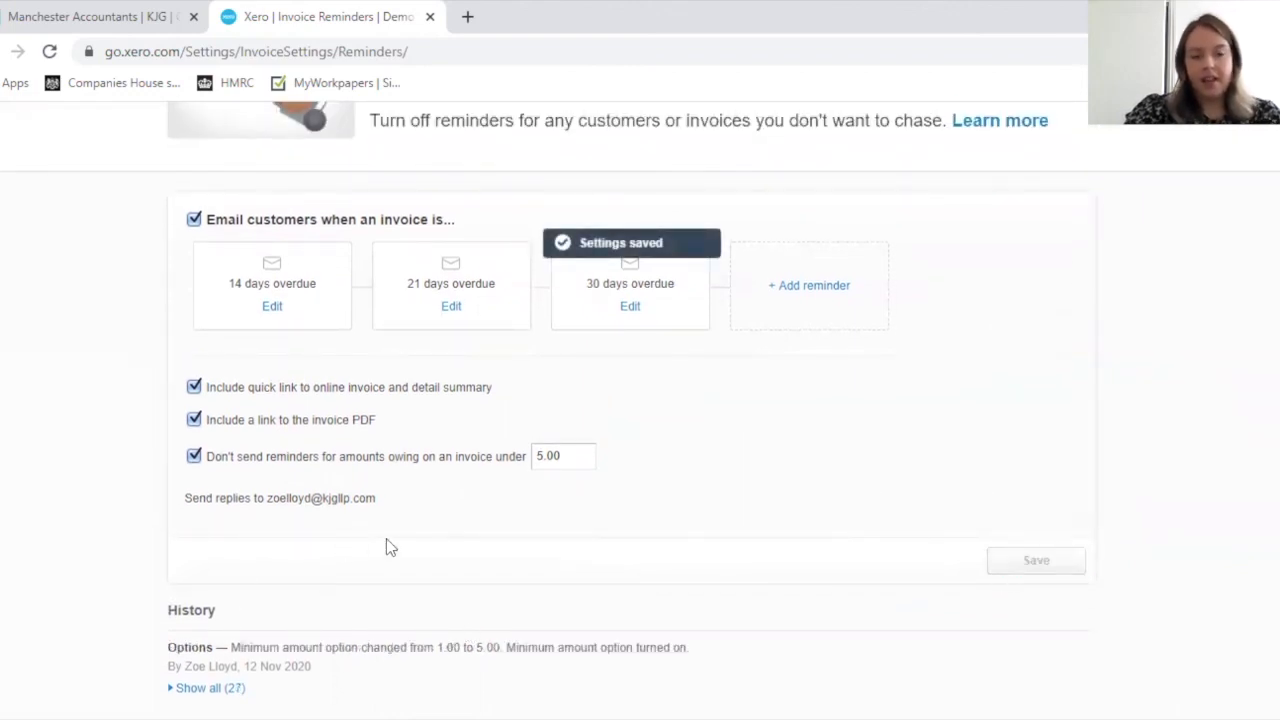
{"action": "scroll", "coordinate": [396, 525], "scroll_direction": "up", "scroll_amount": 1}
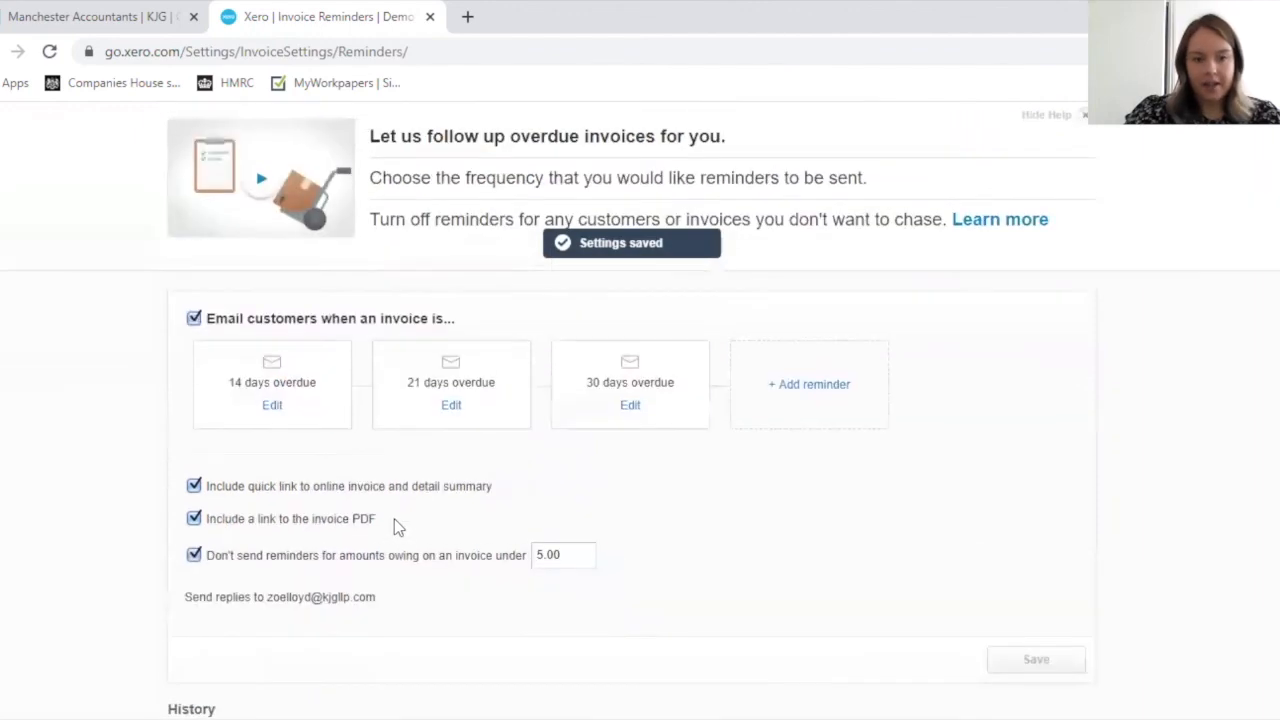